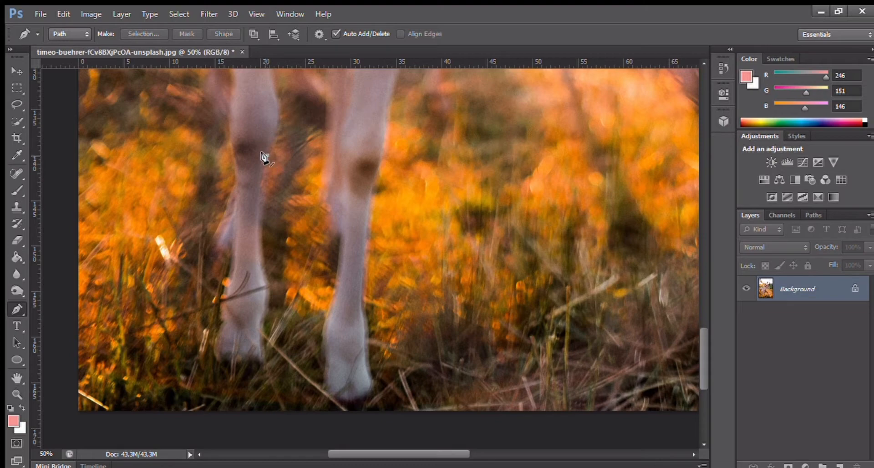
- Trace the inner edge, lower leg and hoof of the deer's left-hand front leg with a Pen path
left_click(268, 156)
left_click_drag(266, 275, 282, 327)
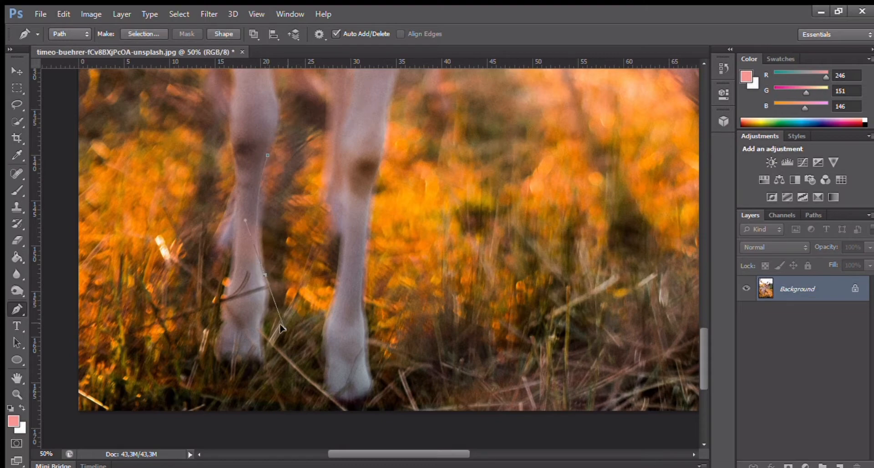
left_click(263, 275, "alt")
left_click(260, 318)
left_click(261, 356, "alt")
left_click_drag(224, 360, 206, 362)
left_click(217, 332)
- Extend the path up the outer edge of the left-hand front leg to the chest
left_click_drag(224, 141, 233, 299)
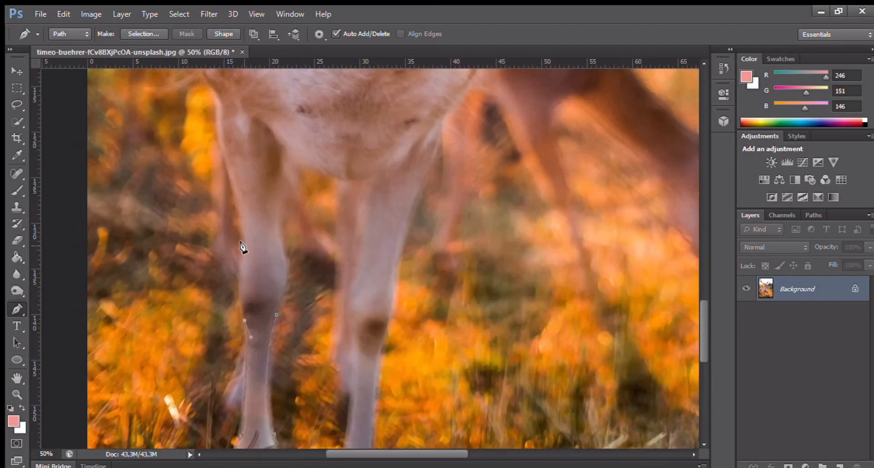
left_click_drag(253, 201, 279, 297)
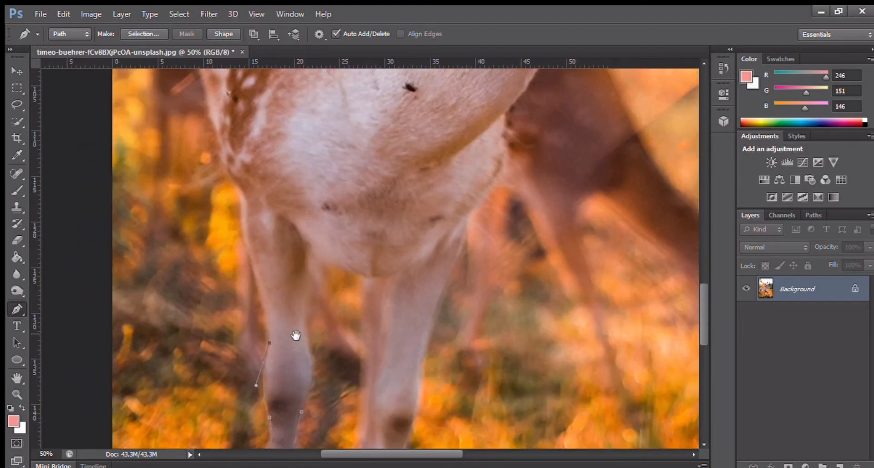
left_click(249, 256)
left_click_drag(238, 162, 214, 331)
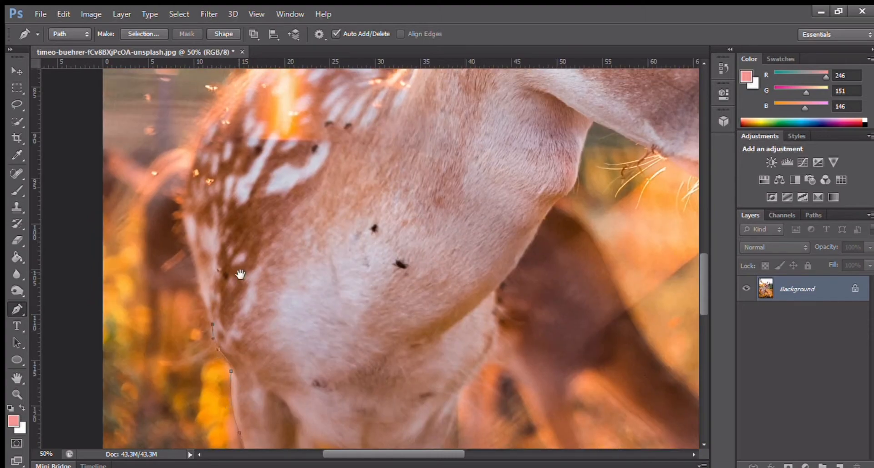
- Continue the path up the spotted flank and over the deer's back to the base of the neck
left_click_drag(240, 275, 252, 353)
left_click_drag(204, 229, 201, 286)
left_click_drag(226, 235, 246, 209)
left_click_drag(293, 186, 359, 151)
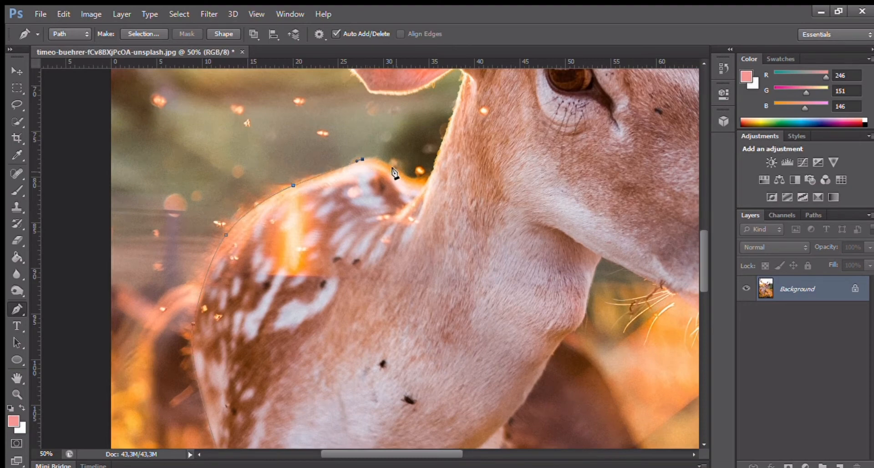
left_click_drag(395, 178, 417, 252)
- Trace the back of the neck and the underside and tip of the left-hand ear
left_click_drag(458, 135, 342, 148)
left_click(362, 146)
left_click(342, 118)
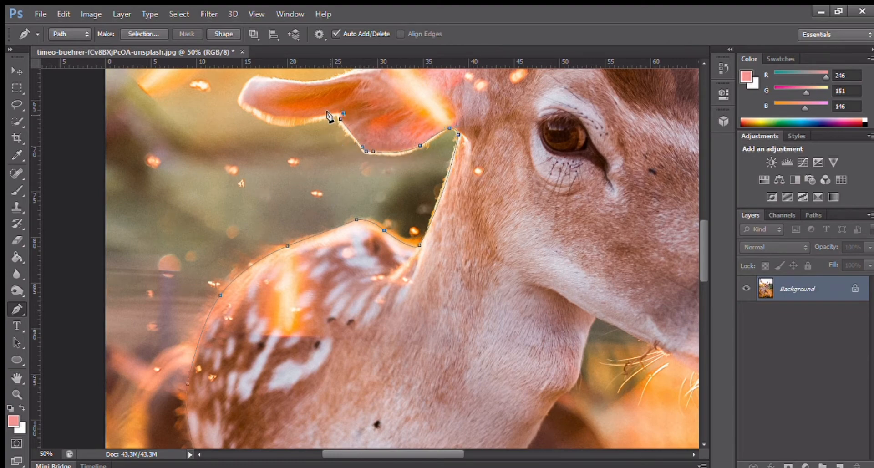
left_click(257, 109)
left_click_drag(244, 92, 247, 79)
left_click(260, 82)
left_click(306, 84)
- Continue the path along the upper edge of the left-hand ear to the antler's base
scroll(309, 82, "up", 3)
left_click(326, 150)
left_click_drag(413, 137, 379, 239)
left_click(366, 196)
left_click(385, 243)
left_click_drag(385, 218, 383, 206)
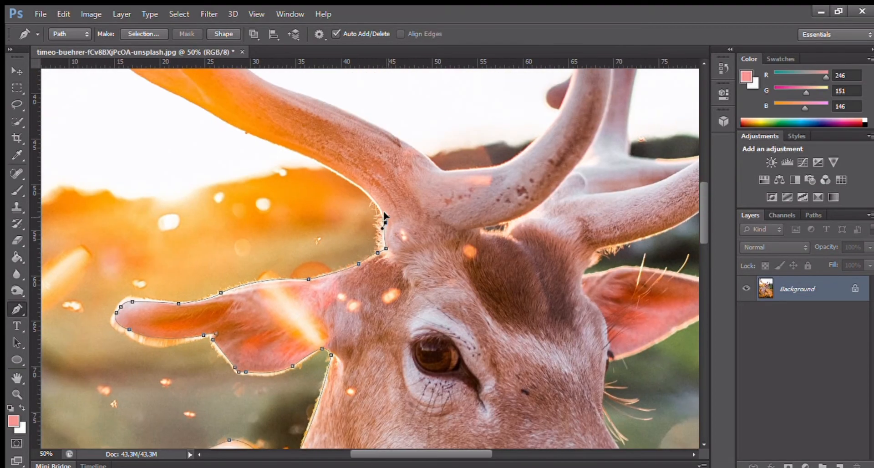
- Trace the underside of the large left-hand antler from the head outward
left_click(384, 218, "alt")
left_click(328, 164, "alt")
left_click_drag(328, 164, 366, 246)
left_click(308, 211)
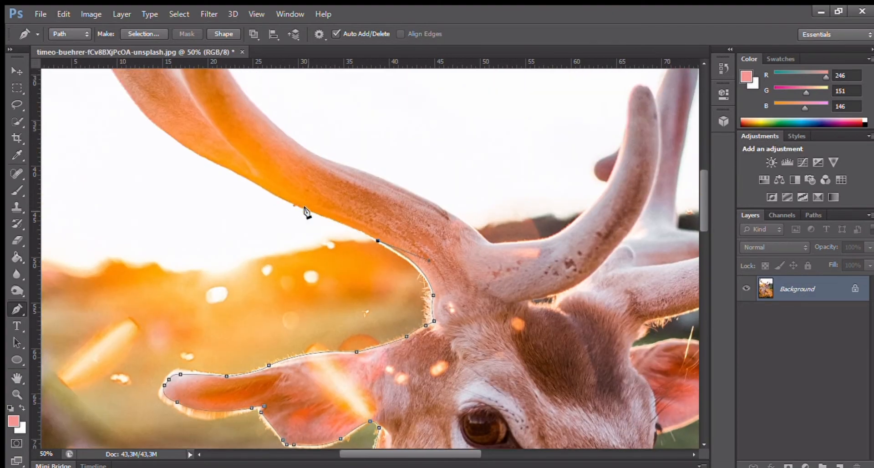
left_click(258, 187)
left_click_drag(258, 187, 306, 269)
left_click(206, 328)
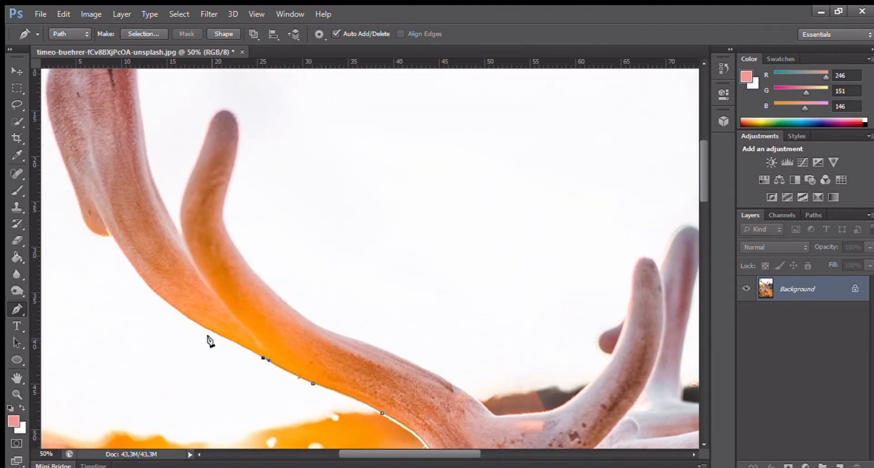
- Continue the path up the antler's outer edge and around its small rear spur
left_click_drag(134, 268, 150, 297)
left_click(134, 268, "alt")
left_click(109, 236)
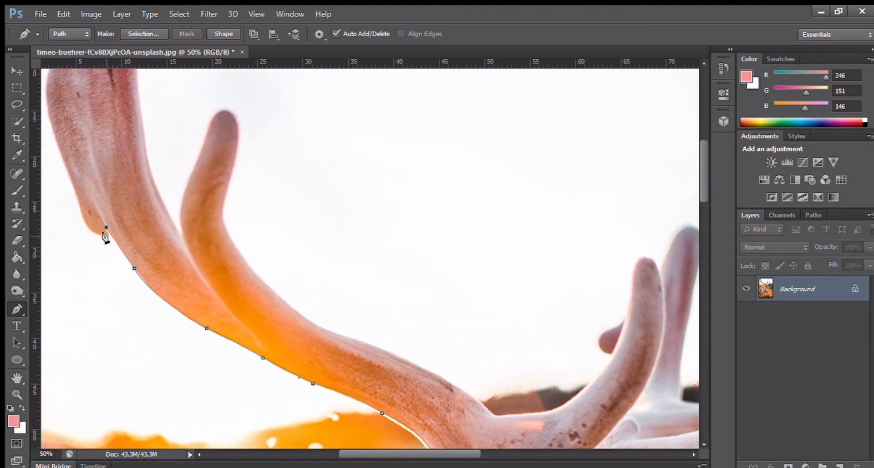
left_click(107, 226)
left_click_drag(81, 206, 127, 282)
left_click(127, 279)
left_click(96, 195)
- Outline the upper outer edge and rounded tip of the large antler, and start down its inner side
left_click_drag(115, 174, 119, 269)
left_click(106, 224)
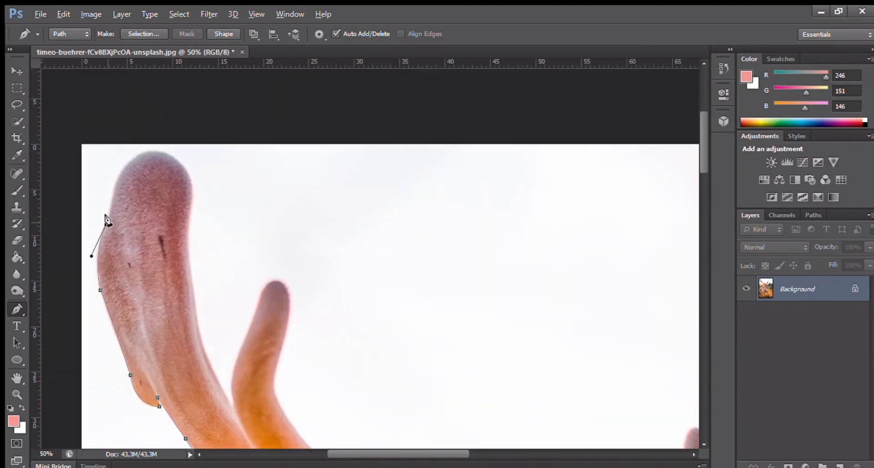
left_click(114, 186)
left_click_drag(159, 151, 189, 155)
left_click(189, 186)
scroll(197, 219, "down", 2)
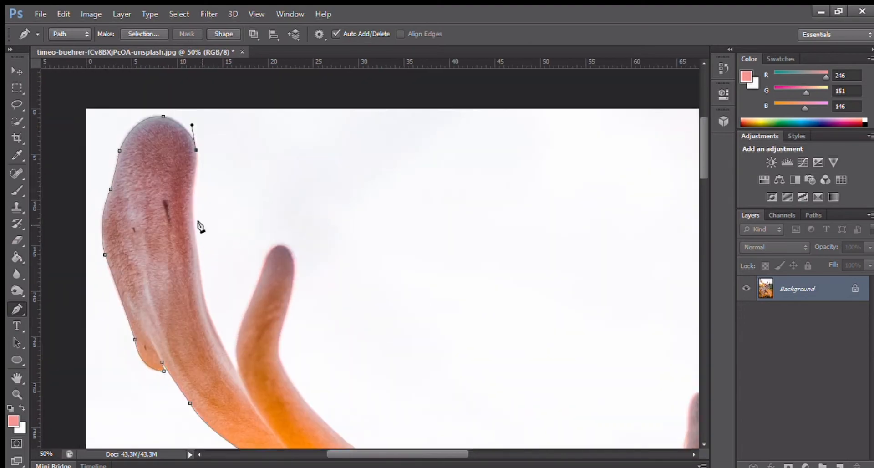
left_click(190, 191)
scroll(248, 279, "down", 2)
- Trace down to the notch between the antler's branches, and outline the outer edge and tip of the smaller tine
left_click_drag(220, 308, 232, 335)
left_click(233, 286)
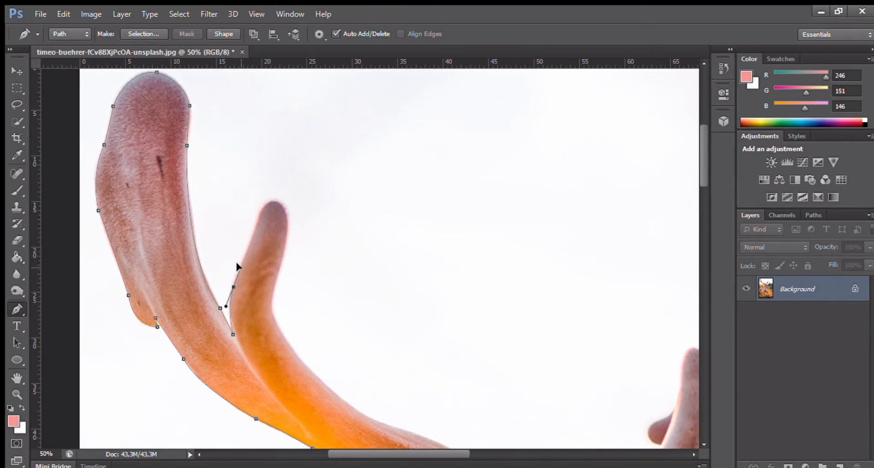
left_click(251, 239)
left_click(260, 213)
left_click_drag(282, 203, 295, 213)
left_click_drag(283, 251, 207, 226)
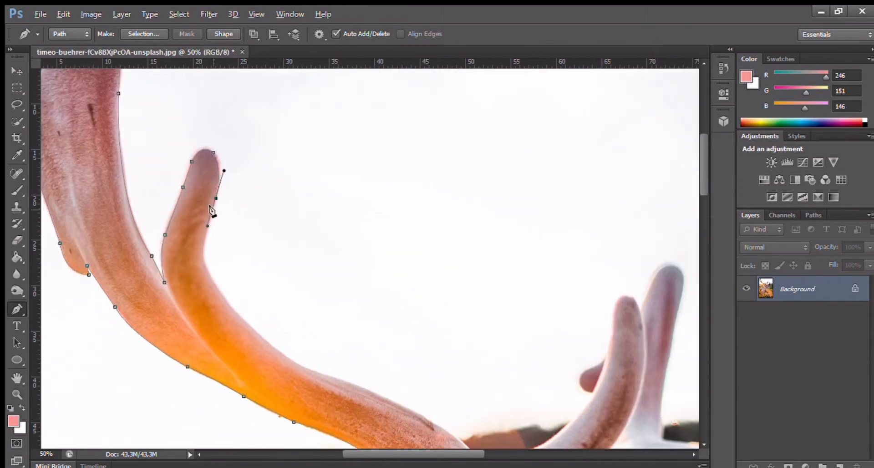
- Continue the path down the smaller tine's inner edge and onto the top of the main antler beam
left_click(216, 198, "alt")
left_click(203, 252)
left_click_drag(219, 289, 235, 307)
left_click(219, 290, "alt")
left_click_drag(310, 367, 216, 229)
left_click(220, 232)
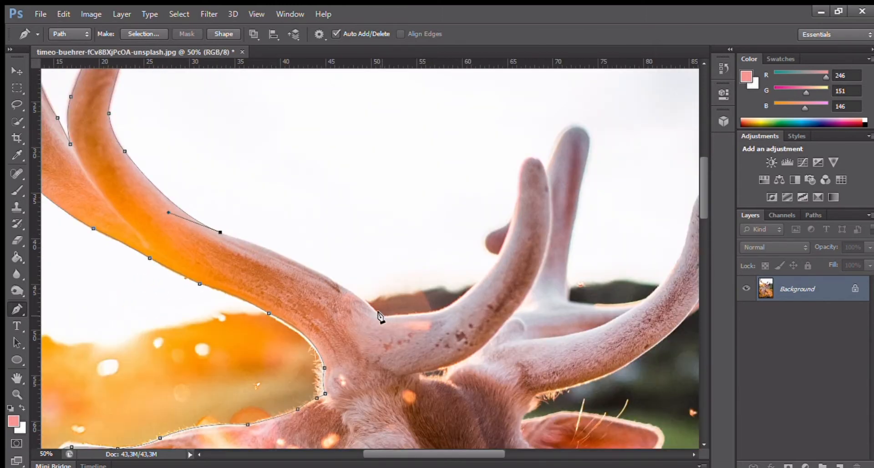
- Trace the beam down to the front tine, along that tine's outer edge and around the small stub behind it
left_click_drag(380, 315, 421, 355)
left_click(380, 315, "alt")
left_click(441, 310)
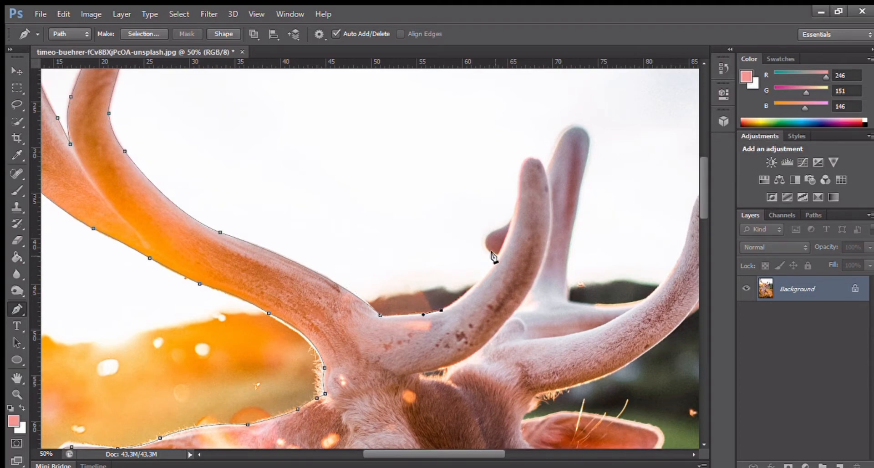
left_click(498, 254)
left_click_drag(494, 231, 511, 216)
left_click(513, 216)
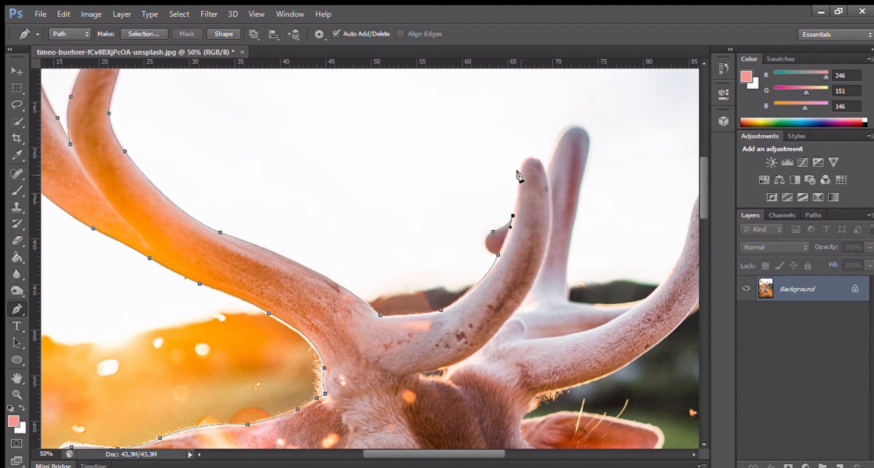
- Outline the tips of the two neighbouring middle tines and follow the rear one down to its base
left_click(520, 173)
left_click_drag(541, 161, 490, 243)
left_click(541, 161, "alt")
left_click_drag(527, 199, 553, 195)
left_click(527, 199, "alt")
left_click(532, 228, "alt")
left_click(525, 210)
left_click(515, 259)
left_click(512, 322)
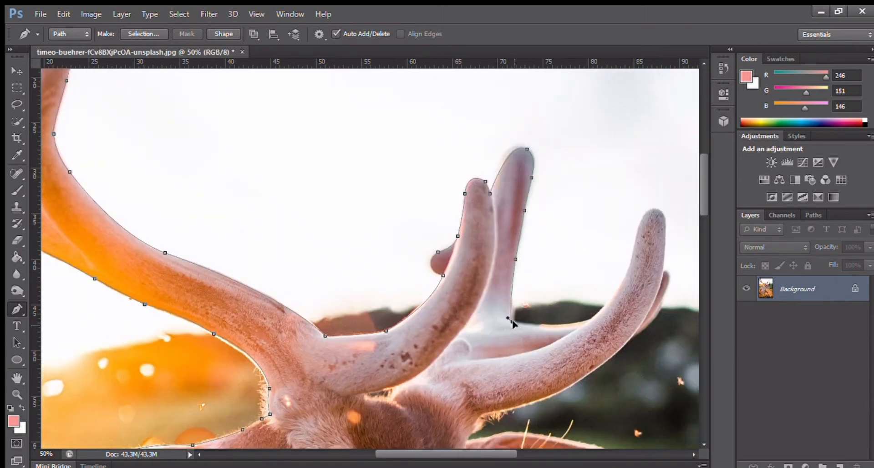
- Trace the upper edge and tip of the right-hand tine and the small branch behind it
left_click_drag(591, 319, 605, 309)
left_click(635, 239)
left_click_drag(662, 210, 679, 220)
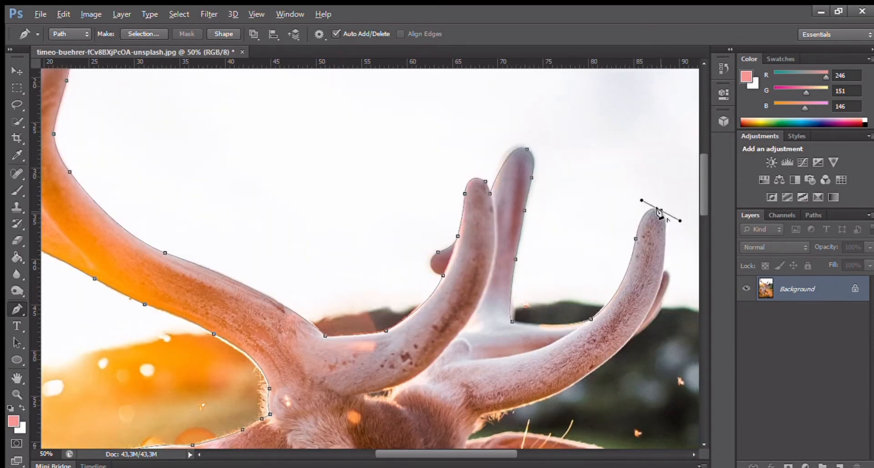
left_click(662, 210, "alt")
left_click(663, 270)
left_click(667, 288)
left_click(632, 336)
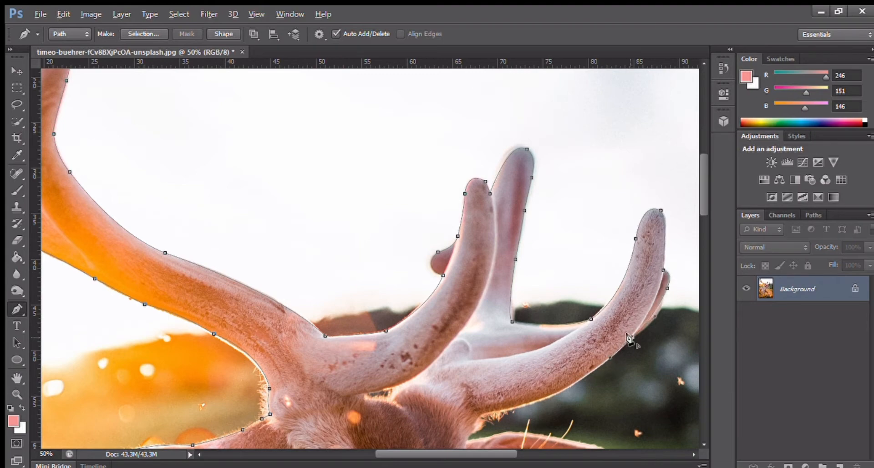
- Continue the path along the underside of the right-hand antler to its base above the ear
left_click_drag(634, 337, 644, 297)
left_click_drag(503, 372, 591, 355)
left_click(503, 373, "alt")
left_click(486, 385)
left_click(478, 403)
scroll(501, 365, "down", 3)
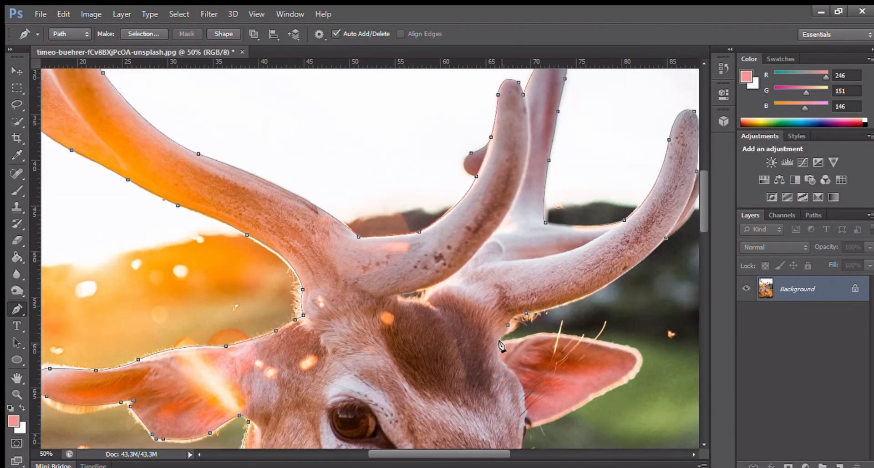
scroll(501, 346, "right", 3)
- Outline the right-hand ear from its upper base around the tip and back to the face
left_click_drag(420, 285, 492, 322)
key("ctrl+z")
left_click(382, 292)
left_click(424, 288, "alt")
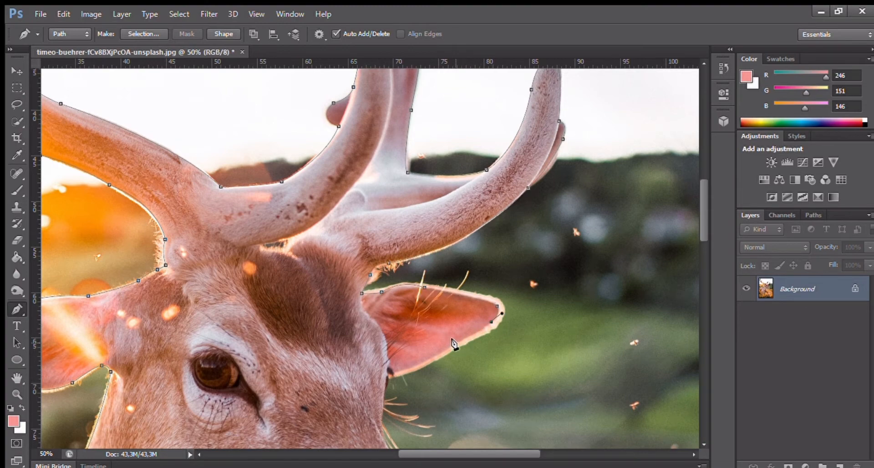
left_click_drag(395, 373, 380, 374)
left_click(394, 373, "alt")
- Trace the front of the face, the nose and mouth, and the lower jaw back to the throat
scroll(376, 395, "down", 5)
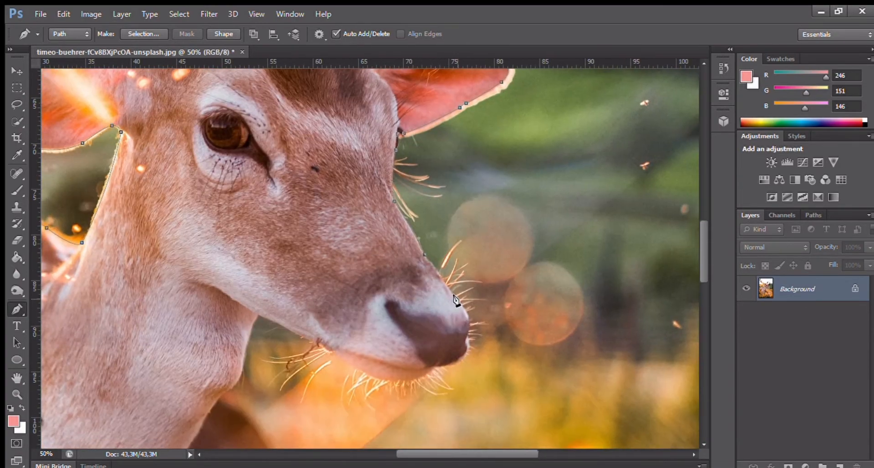
left_click(465, 353)
left_click_drag(440, 367, 377, 381)
left_click(329, 350)
left_click(258, 316)
- Continue the path down the throat and along the front of the chest
left_click_drag(244, 354, 278, 300)
left_click_drag(261, 310, 237, 323)
left_click_drag(265, 333, 280, 311)
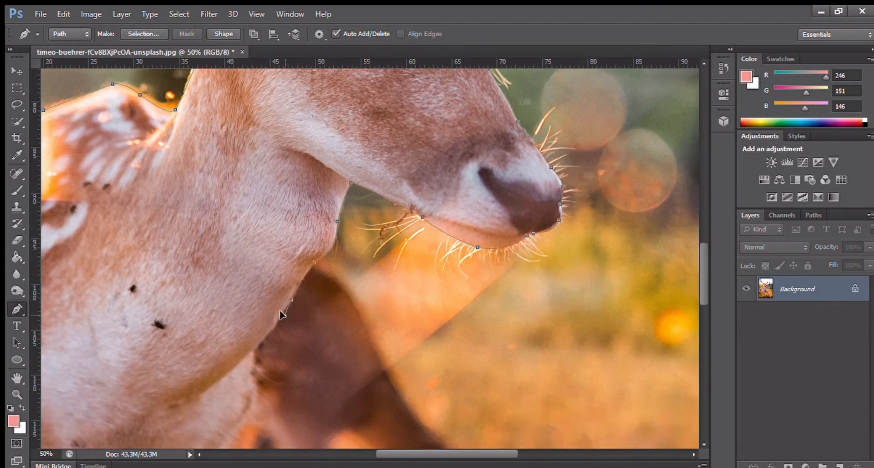
left_click_drag(262, 344, 271, 339)
left_click_drag(241, 393, 274, 268)
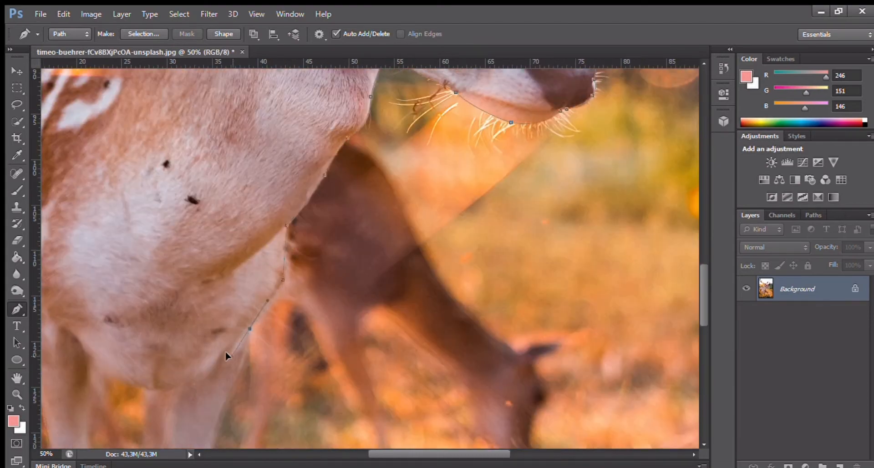
- Trace the lower chest and the outer edge of the right-hand front leg down past the knee
left_click_drag(268, 302, 254, 314)
left_click(250, 331)
left_click_drag(265, 342, 289, 253)
left_click_drag(252, 301, 286, 214)
left_click_drag(267, 307, 259, 182)
left_click(267, 306, "alt")
left_click(250, 207)
- Outline the lower part and hoof of the right-hand front leg
left_click_drag(237, 333, 239, 363)
left_click(243, 364)
left_click(247, 404)
left_click(242, 423)
left_click_drag(203, 419, 193, 403)
left_click(200, 365)
left_click(208, 333)
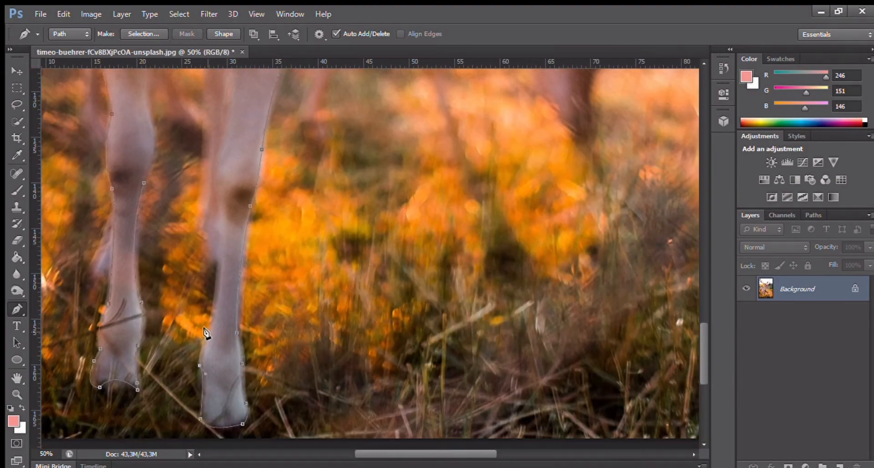
- Trace the inner edges of both front legs and the belly between them, closing the path around the deer
left_click_drag(218, 254, 203, 333)
scroll(201, 308, "up", 3)
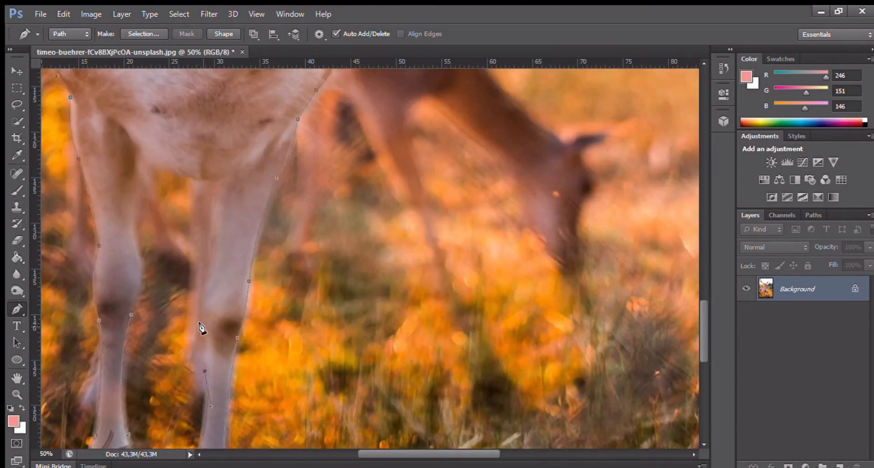
left_click_drag(209, 275, 215, 253)
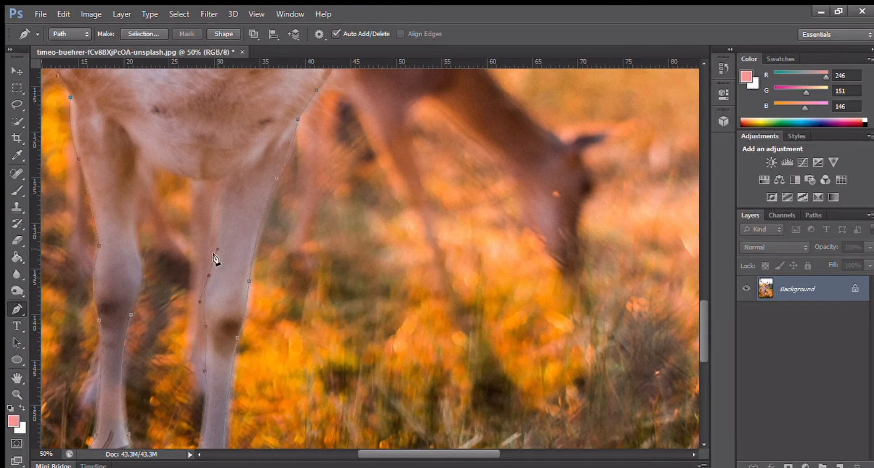
left_click(141, 148)
left_click_drag(131, 213, 133, 247)
- Turn the closed path into a selection and hide the background with a layer mask
key("z")
key("ctrl+minus")
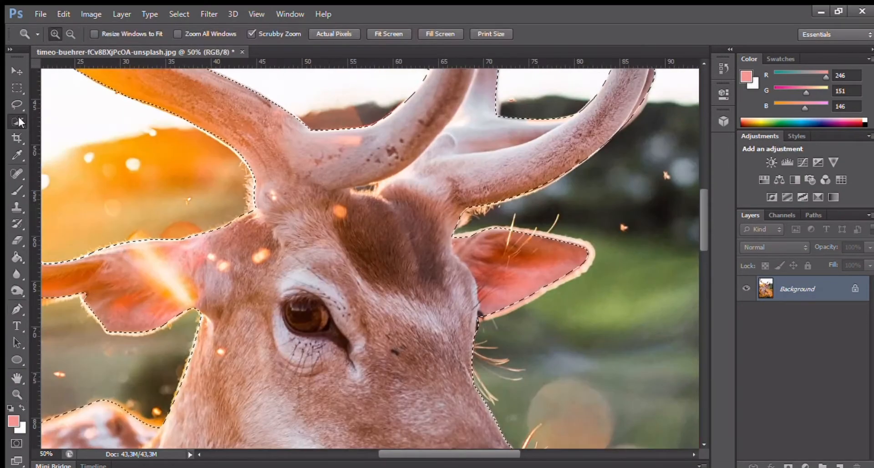
key("w")
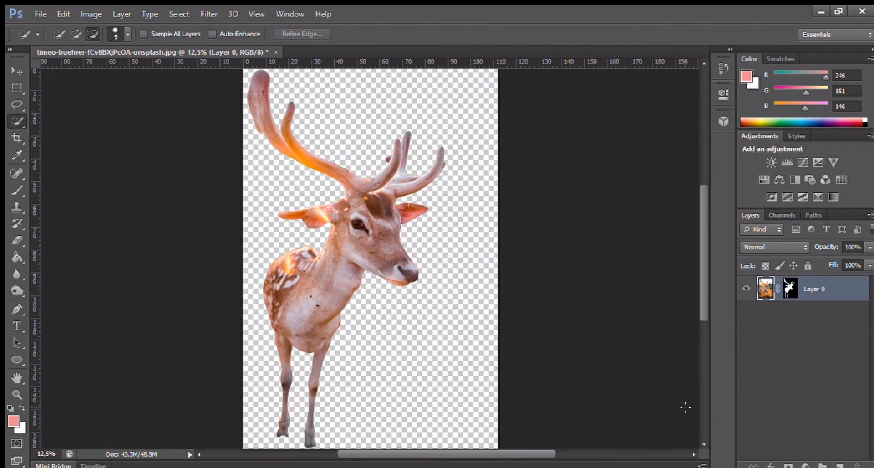
- Keep the deer mask on a layer copy above the hidden, unmasked original, and load that mask as a selection
left_click(789, 289)
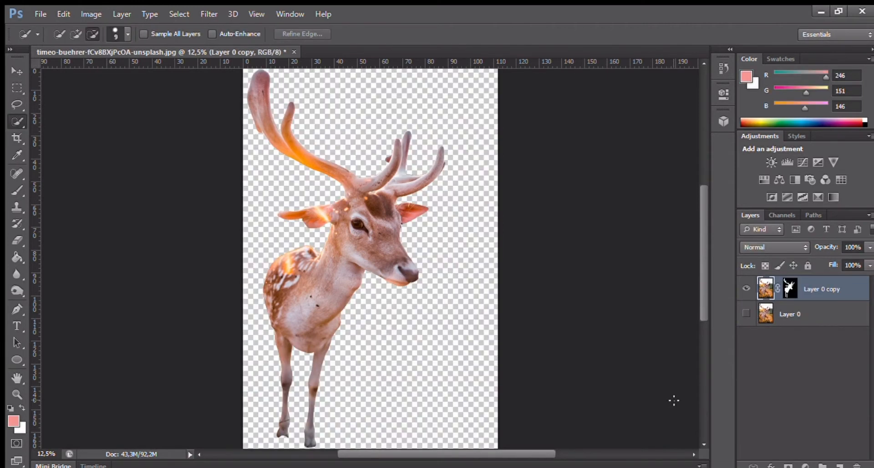
left_click(789, 288, "ctrl")
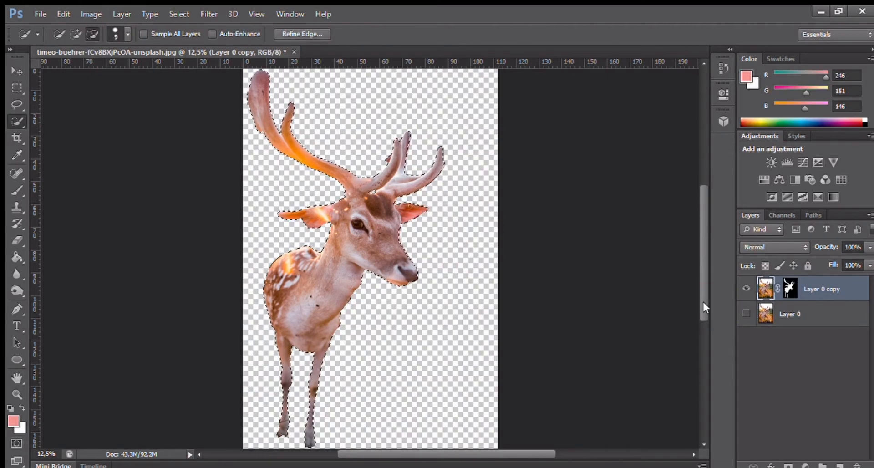
- Activate the Polygonal Lasso with the layer mask of Layer 0 copy targeted, ready to select around the deer's head
right_click(18, 106)
left_click(47, 107)
left_click(791, 288)
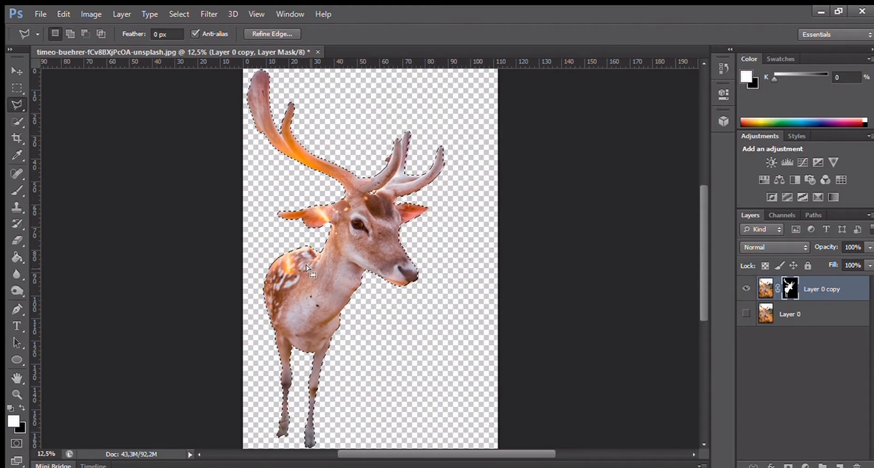
key("z")
left_click(352, 204)
key("l")
left_click(339, 192)
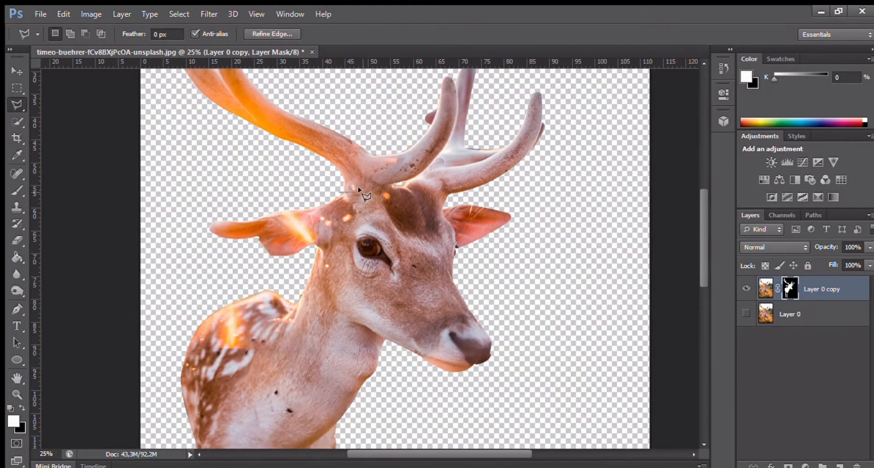
left_click(362, 191)
left_click(386, 185)
left_click(407, 187)
left_click(409, 183)
left_click(430, 185)
left_click(448, 197)
left_click(459, 198)
left_click(560, 227)
left_click(551, 337)
left_click(447, 400)
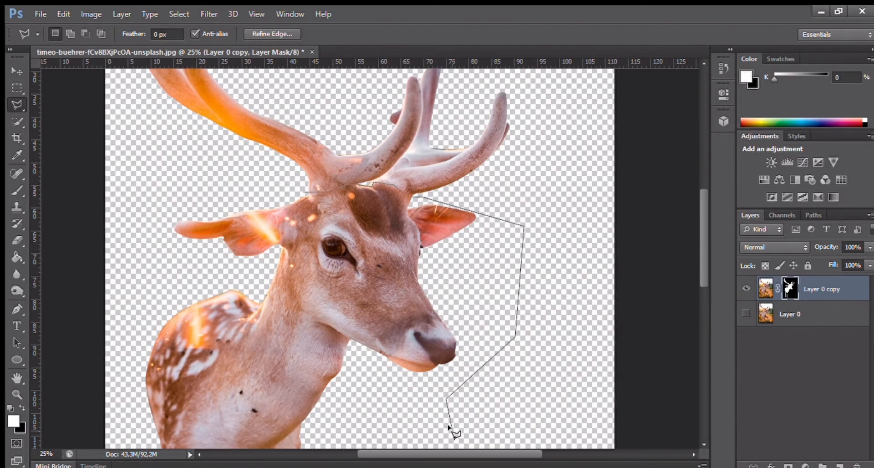
left_click(341, 419)
left_click(699, 419)
left_click(325, 416)
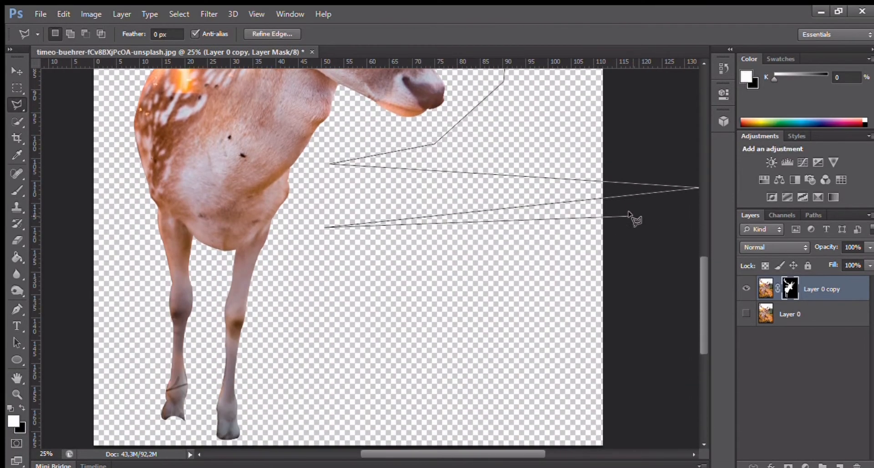
left_click(634, 216)
left_click(633, 377)
left_click(622, 448)
left_click(93, 444)
left_click(91, 85)
double_click(99, 51)
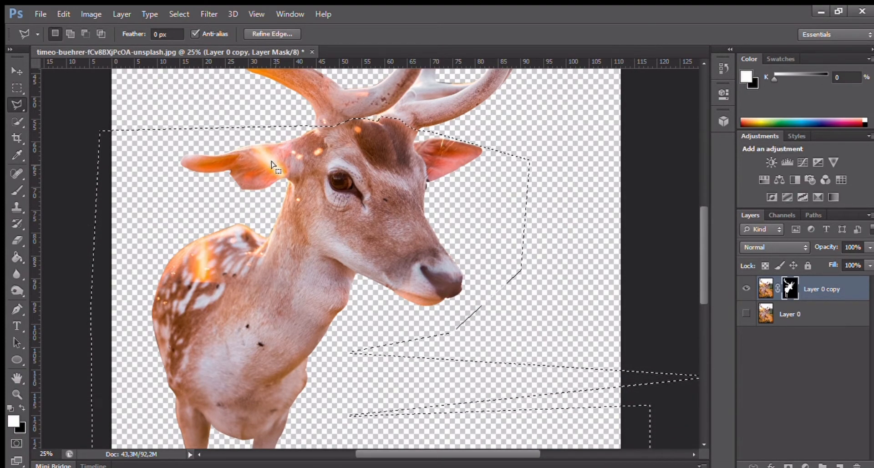
key("alt")
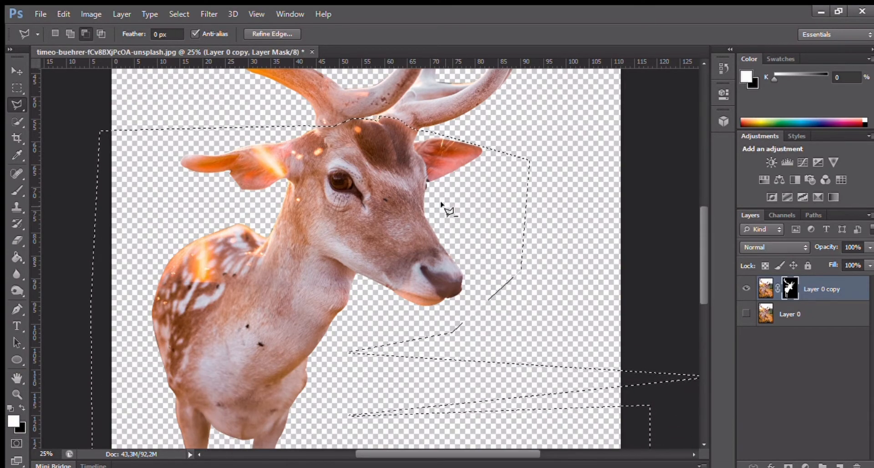
key("ctrl+j")
key("ctrl+z")
key("ctrl+d")
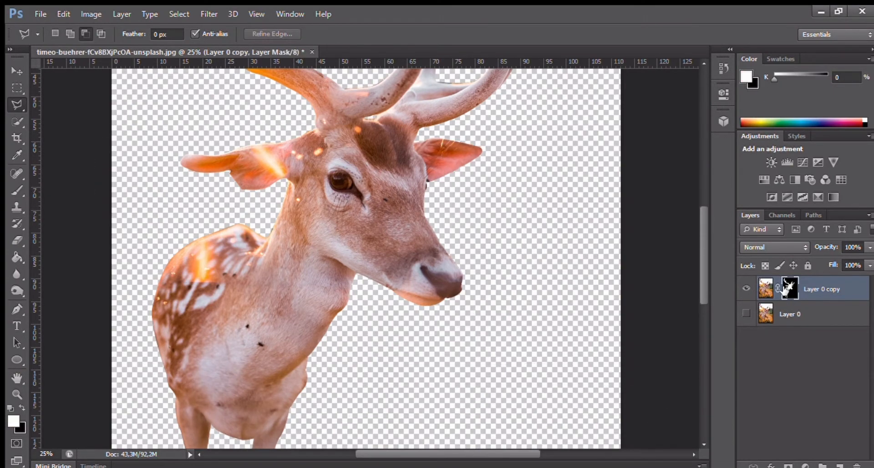
- Load the deer mask as a selection and subtract the head and body along the antler bases, keeping only the antlers selected
left_click(789, 289, "ctrl")
left_click(314, 126)
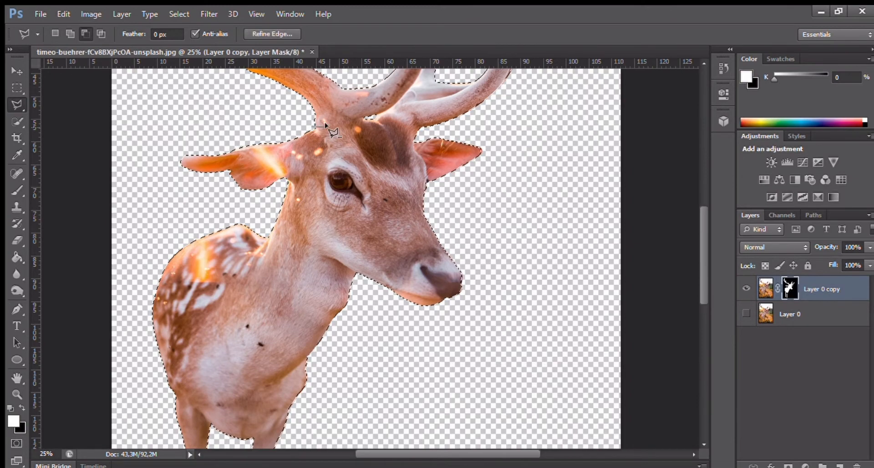
left_click(377, 116)
left_click(418, 129)
left_click(510, 146)
left_click(644, 152)
left_click_drag(644, 390, 624, 136)
left_click(625, 393)
left_click(148, 391)
left_click_drag(150, 91, 190, 432)
left_click(234, 201)
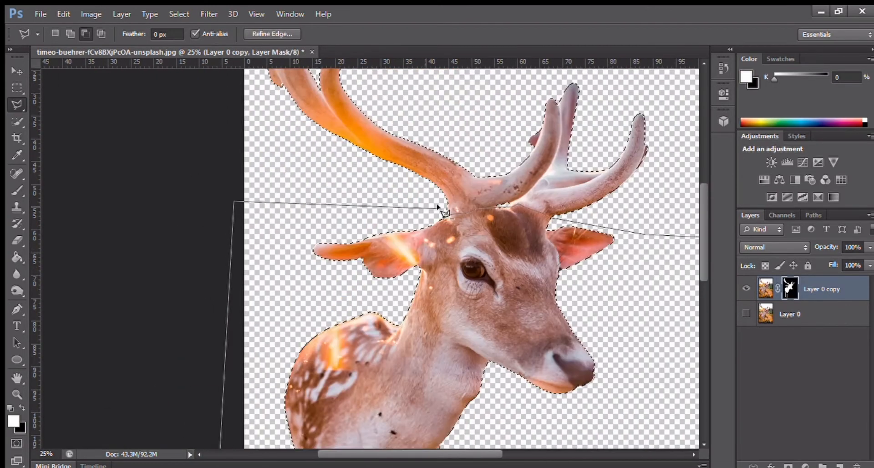
left_click(446, 214)
- Copy the selected antlers from Layer 0 copy onto their own layer and place that layer in a new group
key("ctrl+j")
left_click(747, 314)
key("ctrl+z")
left_click(746, 289)
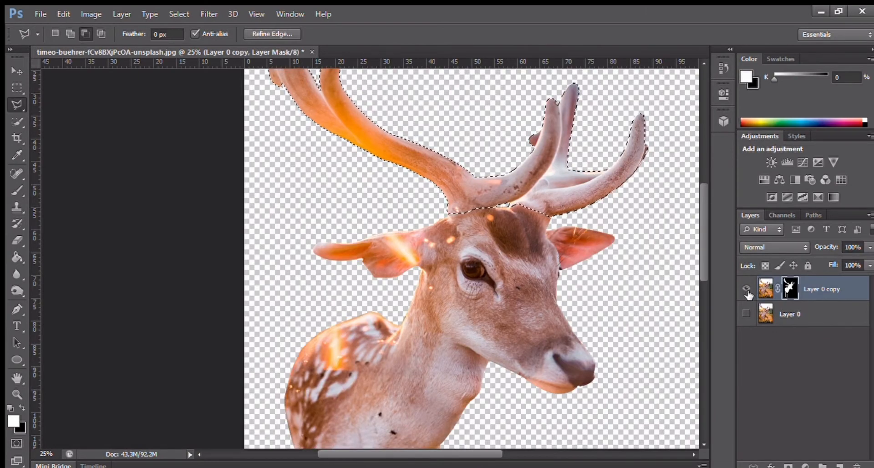
key("ctrl+j")
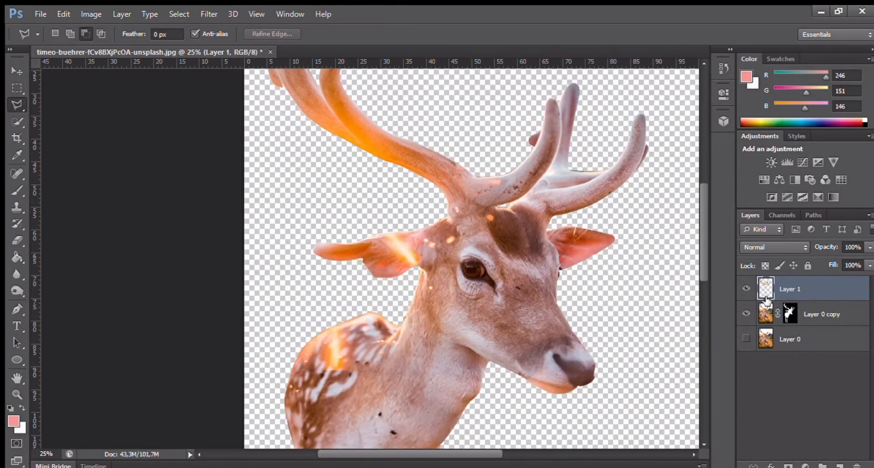
key("ctrl+g")
left_click(761, 284)
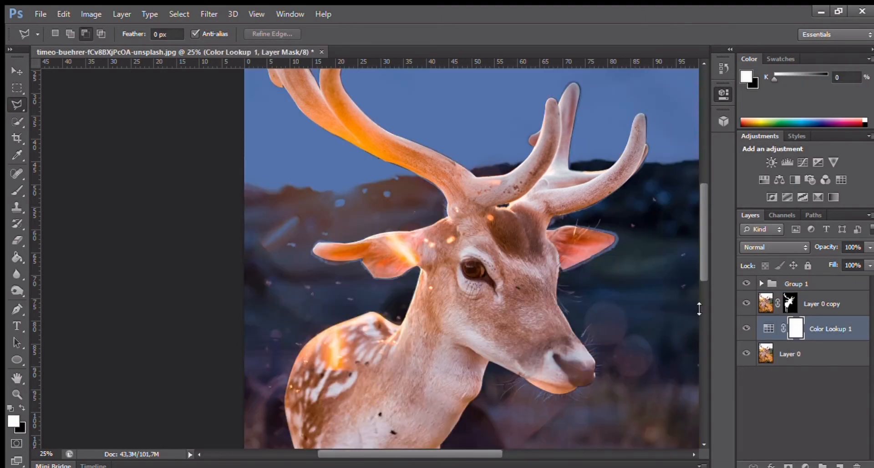
- Add a Black & White adjustment directly above Color Lookup 1 and set its opacity to 50%
left_click(795, 180)
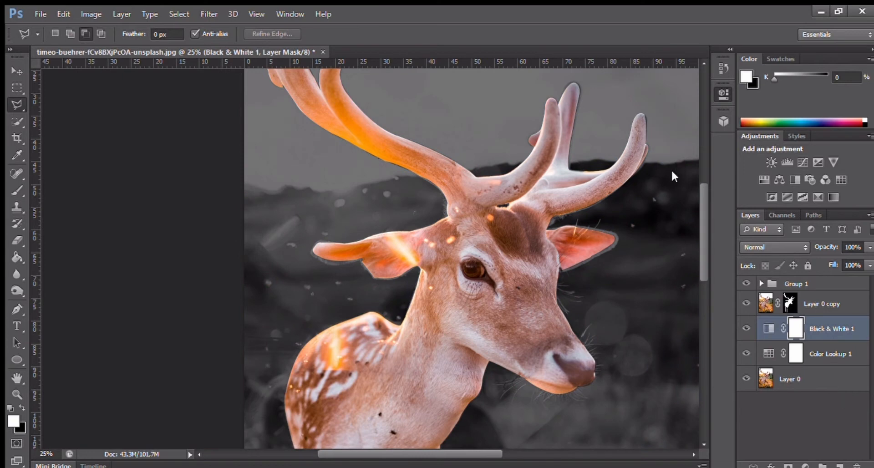
left_click(850, 247)
type("50")
- Duplicate the antler layer Layer 1 inside Group 1 and set the duplicate's blend mode to Linear Dodge (Add)
left_click(764, 285)
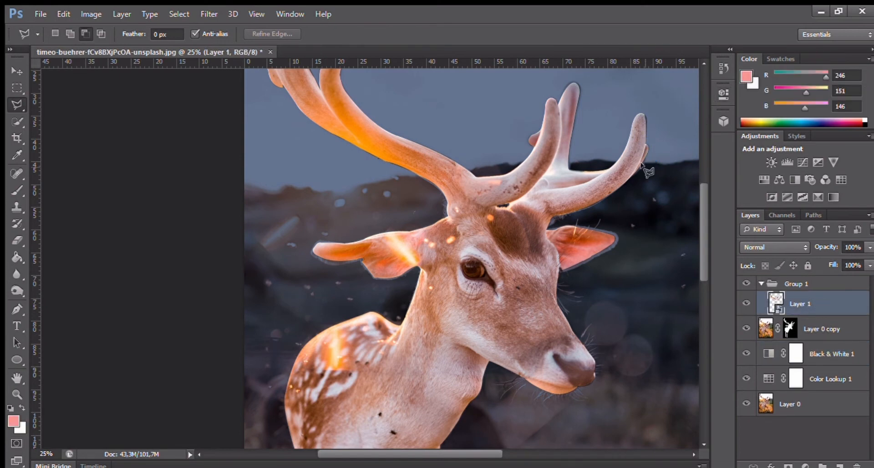
key("ctrl+j")
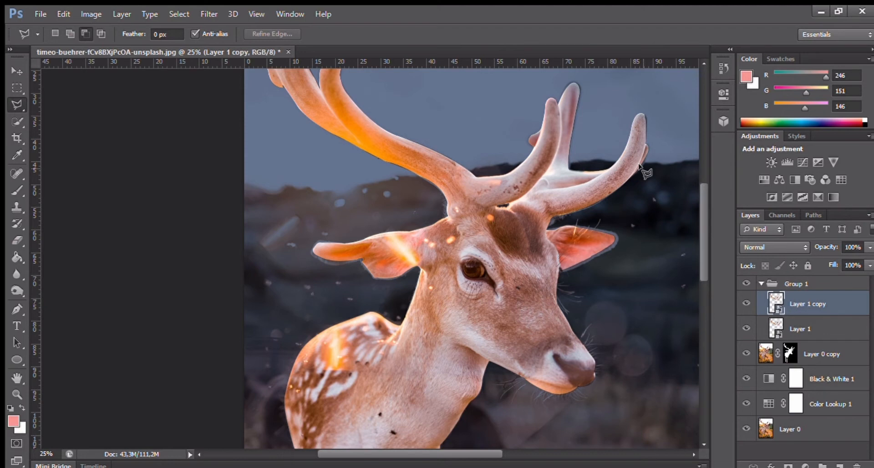
left_click(799, 246)
left_click(782, 138)
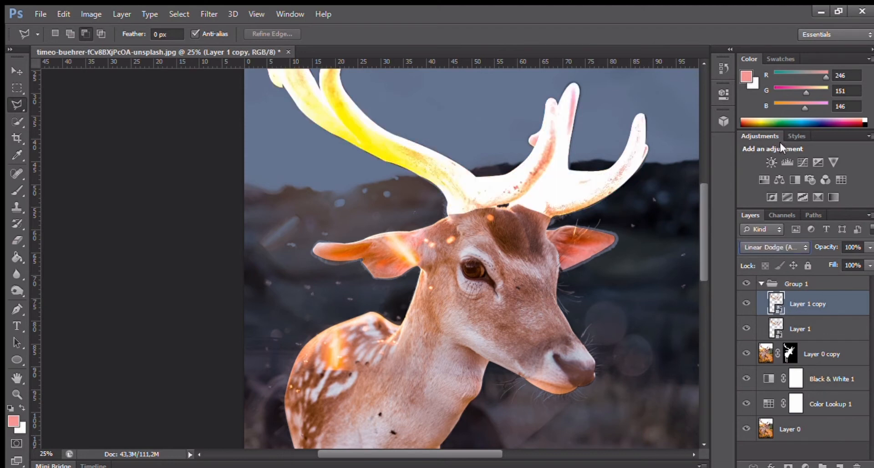
- Duplicate the blurred antler layer twice to build up the glow around the antlers
key("space")
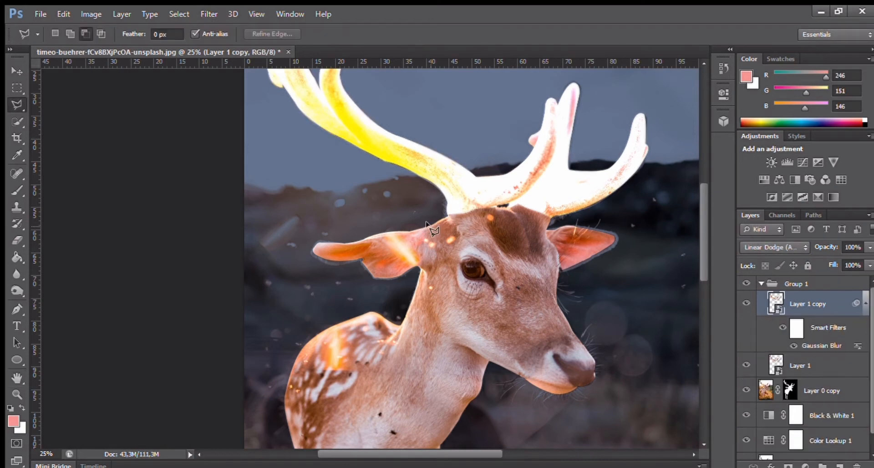
key("ctrl+j")
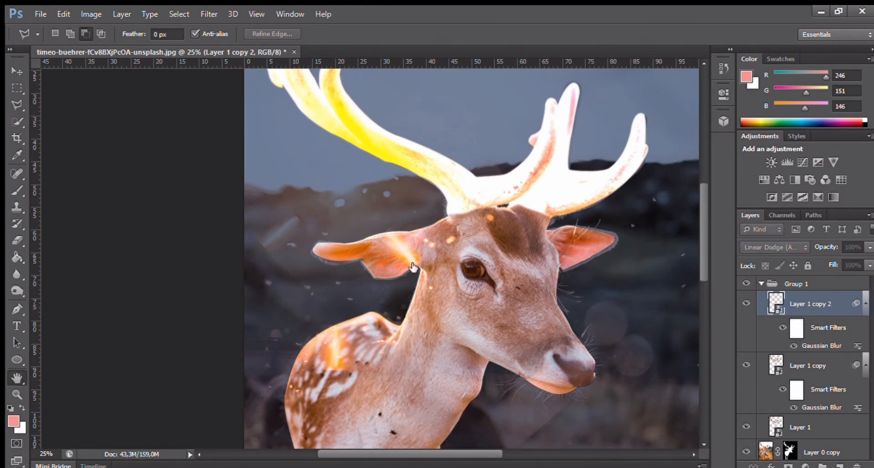
key("ctrl+j")
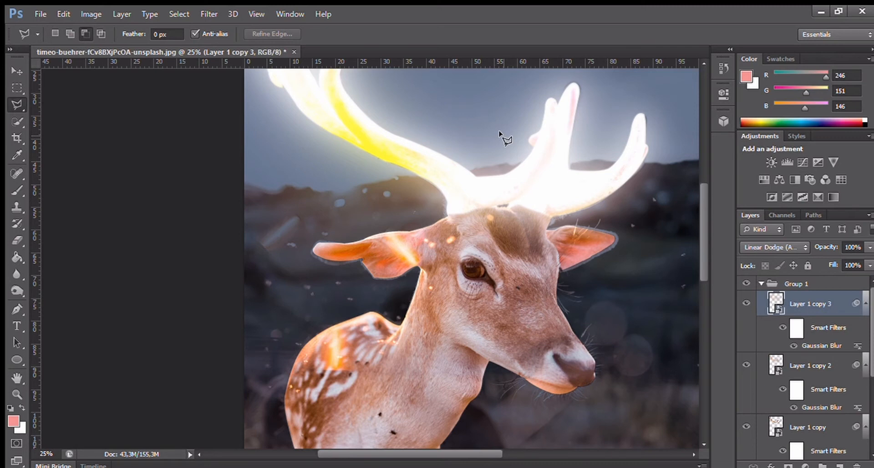
left_click(402, 190, "alt")
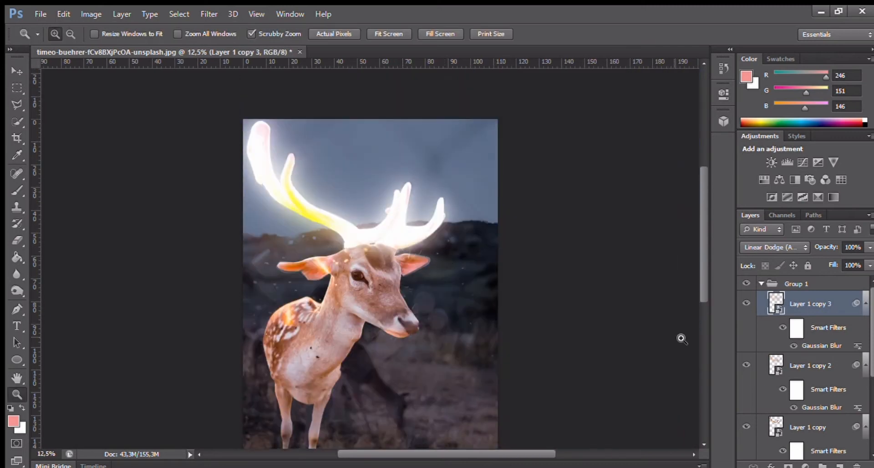
- Readjust the Gaussian Blur smart filters on Layer 1 copy, Layer 1 copy 2 and Layer 1 copy 3
left_click(808, 427)
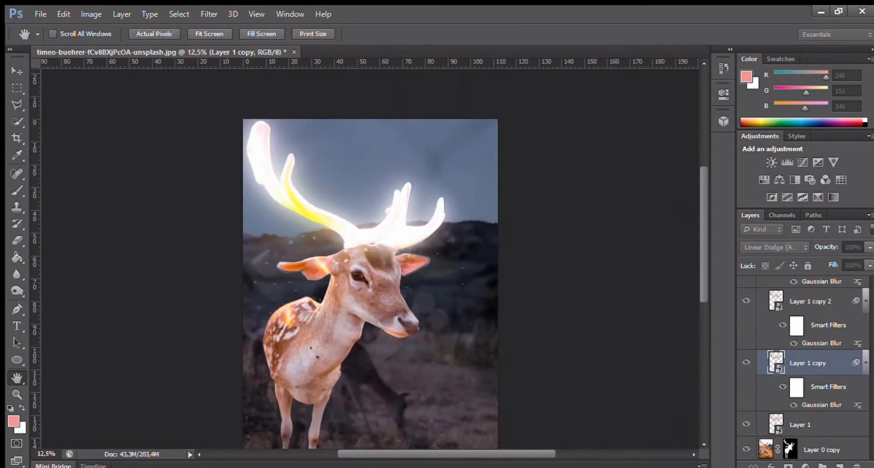
key("ctrl+j")
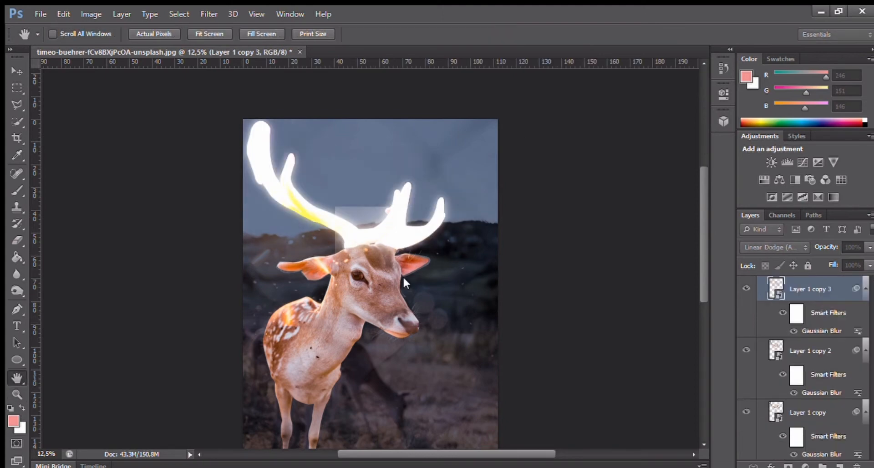
key("z")
key("ctrl+g")
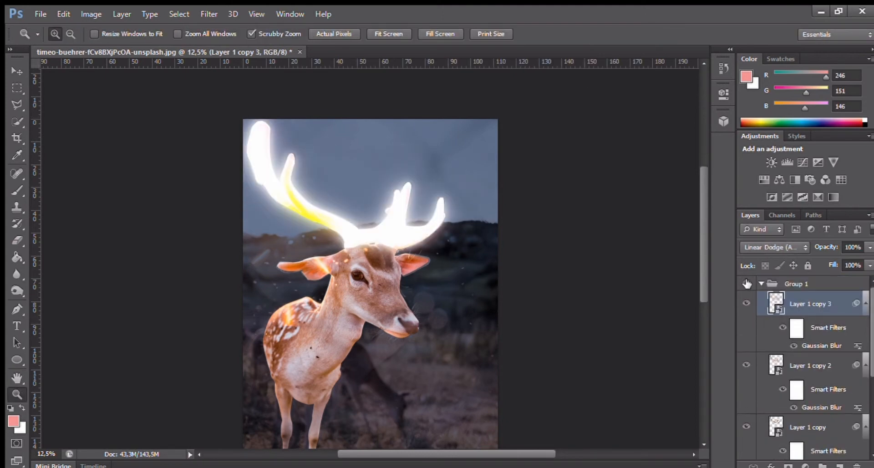
left_click_drag(871, 314, 871, 346)
double_click(829, 410)
left_click(510, 114)
double_click(829, 349)
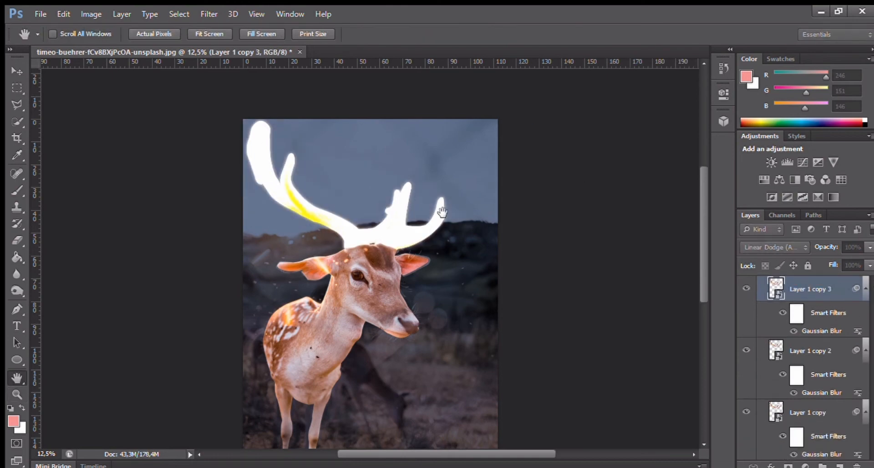
key("z")
- With Layer 1 copy 2 and copy 3 hidden, readjust Layer 1 copy's Gaussian Blur and change its blend mode
left_click(747, 288)
left_click(747, 350)
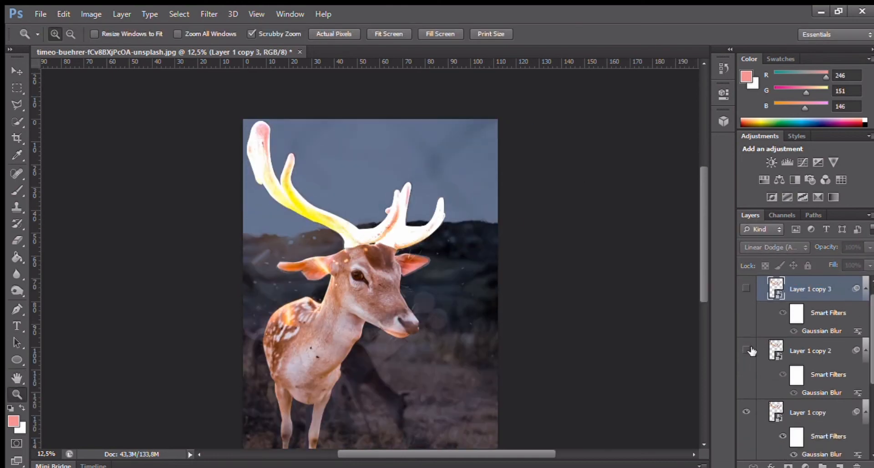
left_click(747, 411)
left_click(746, 411)
double_click(821, 454)
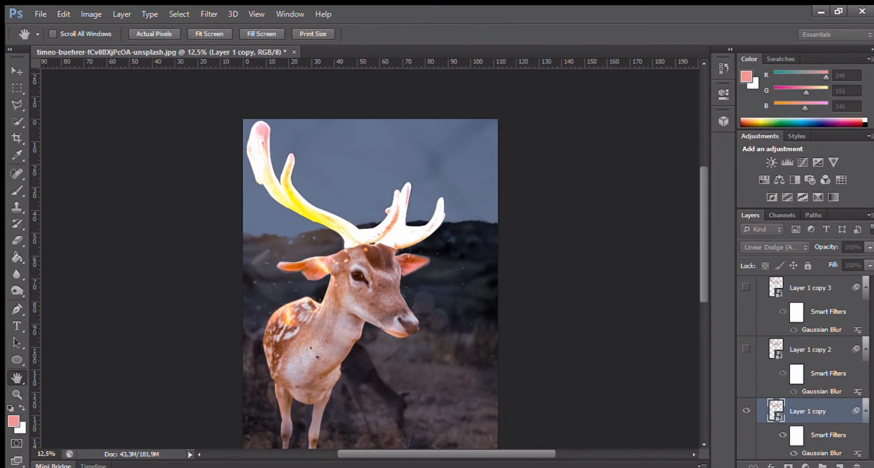
left_click(517, 103)
scroll(859, 413, "down", 1)
left_click(795, 245)
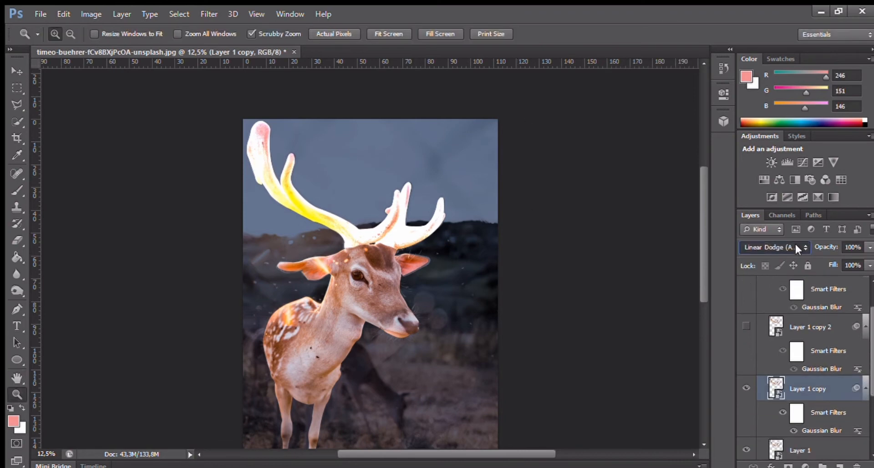
left_click(787, 162)
- Show Layer 1 copy 2 with Soft Light blending and readjust its Gaussian Blur
left_click(811, 327)
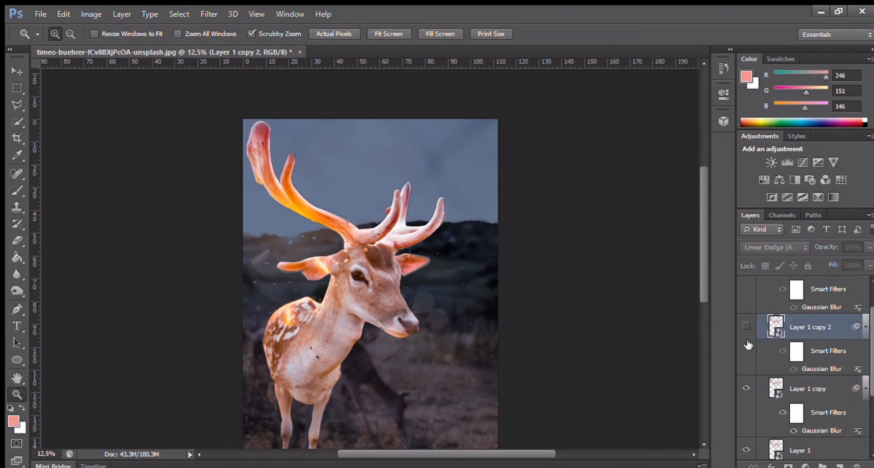
left_click(747, 326)
left_click(792, 248)
left_click(791, 167)
double_click(834, 369)
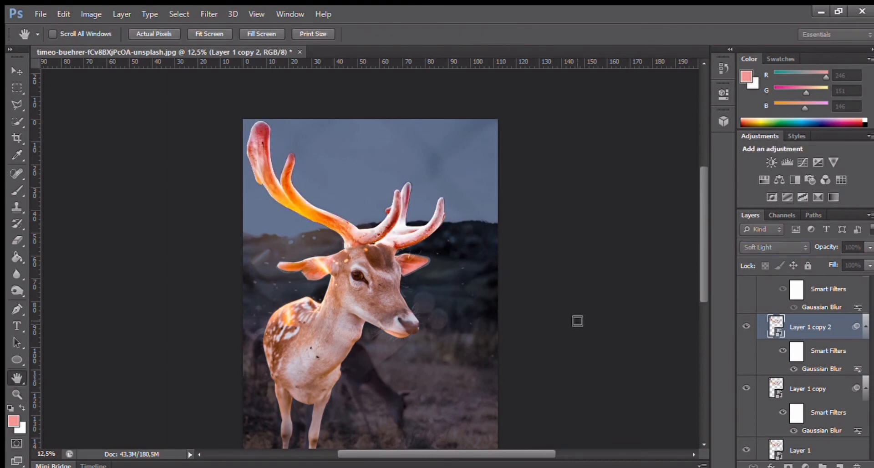
left_click(535, 135)
- Show Layer 1 copy 3 and duplicate it above itself, readjusting the Gaussian Blur on the duplicate
scroll(751, 290, "up", 1)
left_click(748, 285)
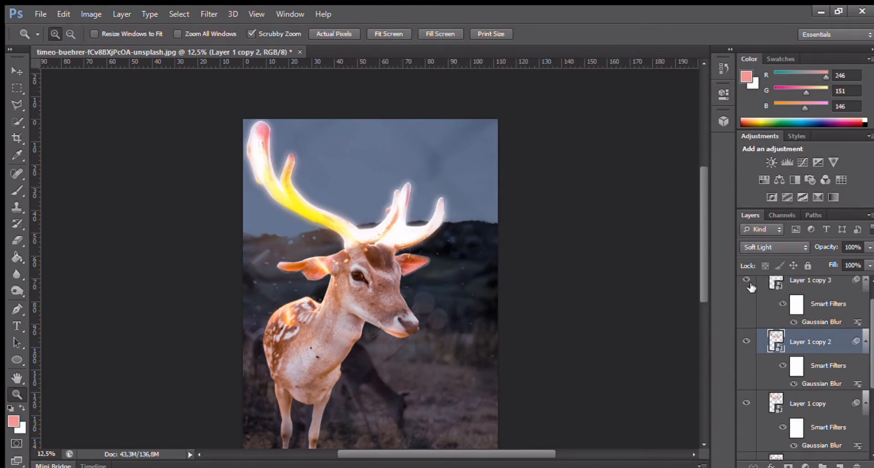
scroll(745, 304, "up", 2)
left_click(804, 305)
key("ctrl+j")
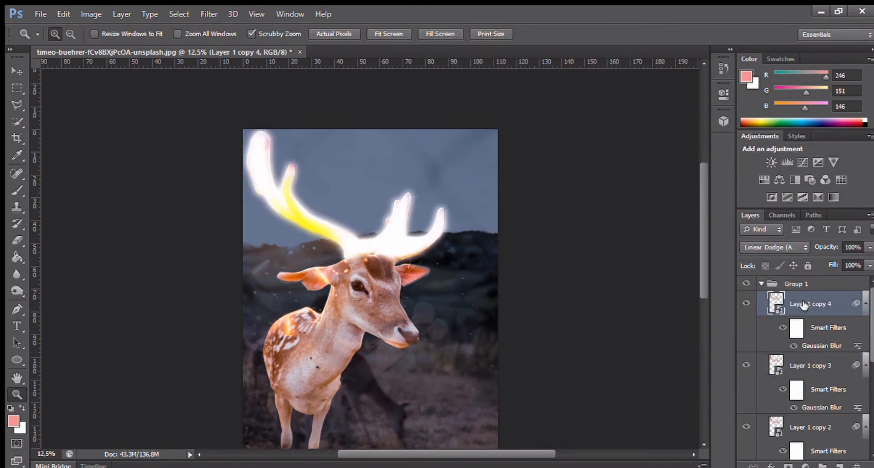
double_click(819, 345)
left_click(514, 123)
- Try several blend modes on Layer 1 copy 4, including Darken and Lighter Color
left_click(794, 248)
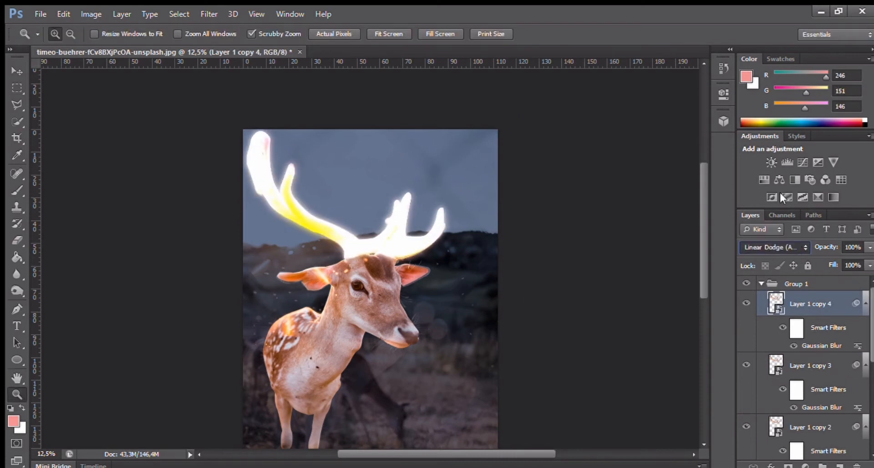
left_click(781, 193)
left_click(803, 247)
left_click(793, 237)
left_click(790, 247)
left_click(774, 123)
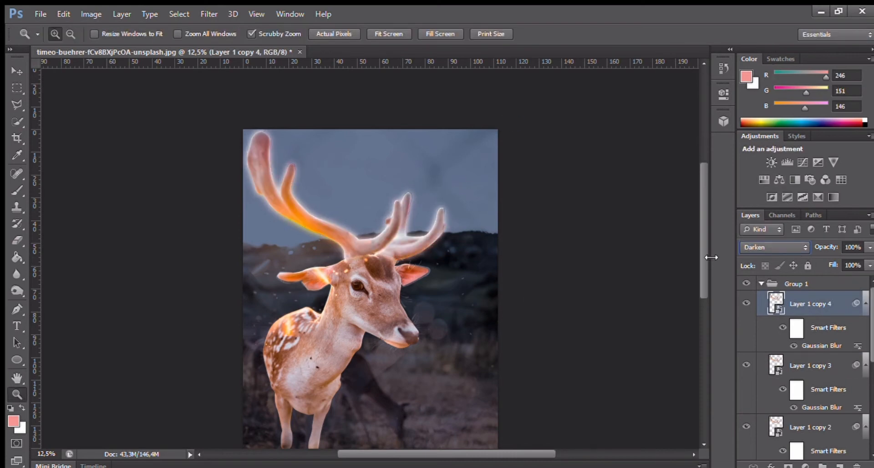
left_click(803, 247)
left_click(799, 392)
left_click(802, 247)
left_click(792, 300)
left_click(797, 246)
left_click(781, 129)
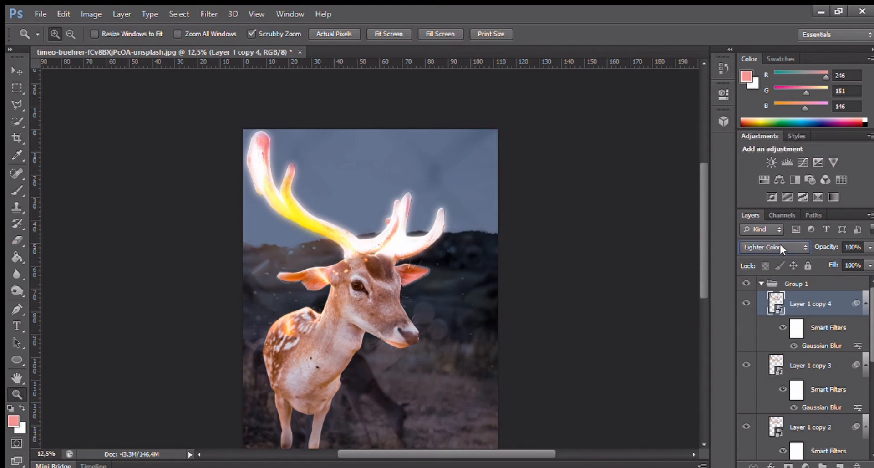
- Try further blend modes on Layer 1 copy 4, including Multiply, and set it to Linear Light
left_click(779, 246)
left_click(793, 366)
left_click(796, 248)
left_click(774, 48)
left_click(803, 248)
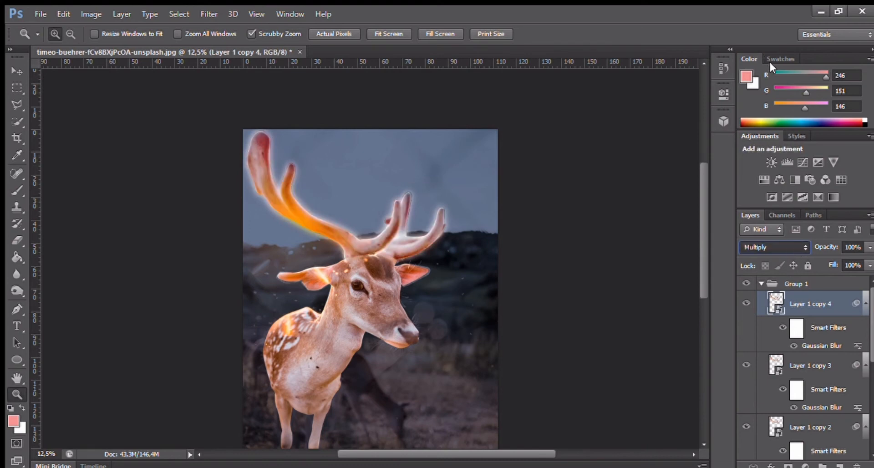
left_click(770, 64)
left_click(813, 247)
left_click(800, 210)
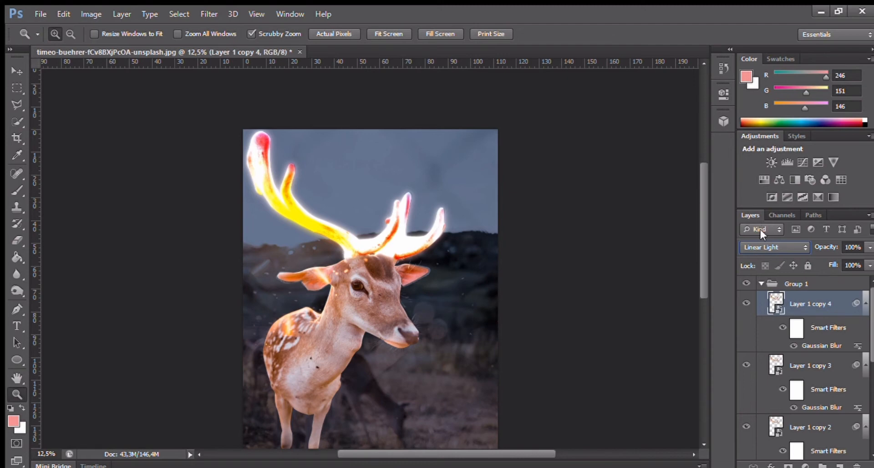
- Add a Hue/Saturation adjustment clipped to Group 1, adjust its settings to recolour the antlers, and compare with it hidden
left_click(805, 465)
left_click(818, 308)
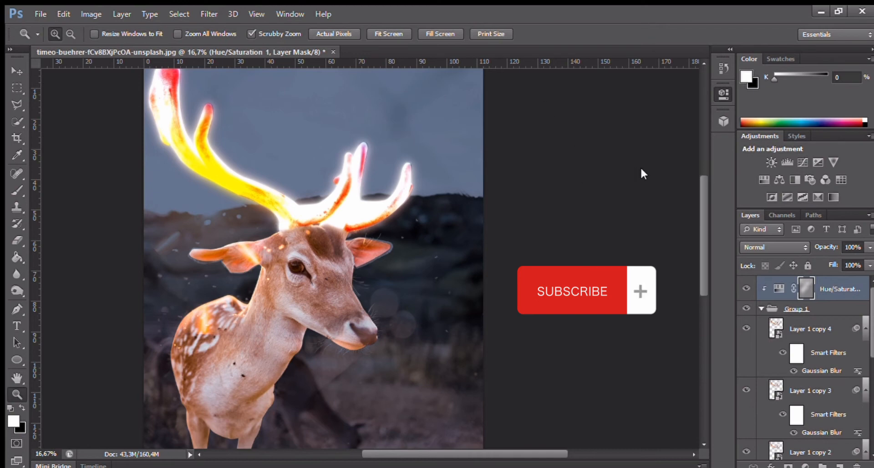
key("ctrl+z")
key("ctrl+z")
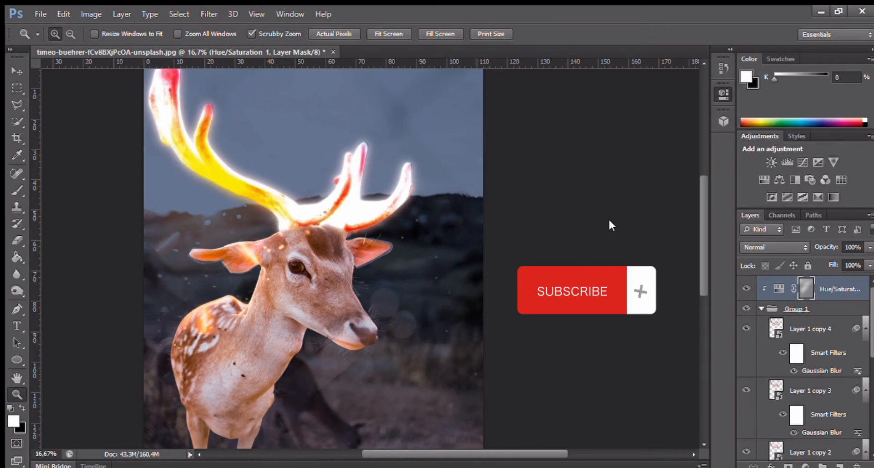
left_click_drag(608, 219, 669, 220)
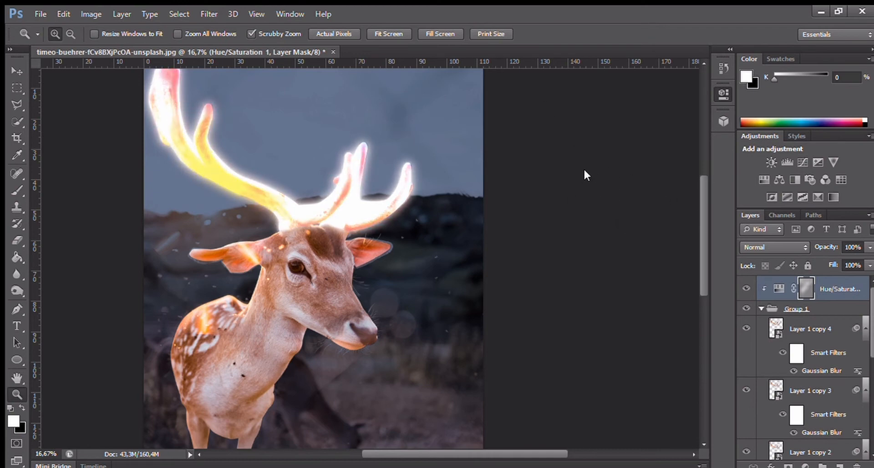
left_click_drag(584, 170, 548, 168)
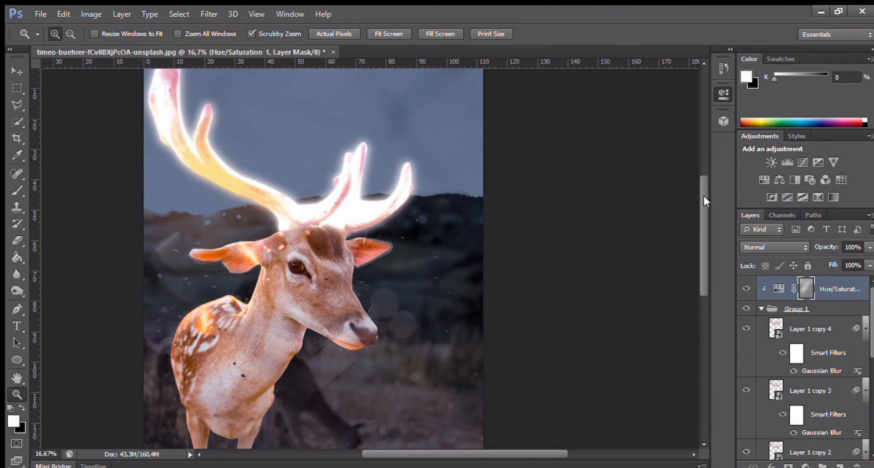
left_click_drag(619, 171, 628, 171)
left_click(745, 288)
left_click(746, 287)
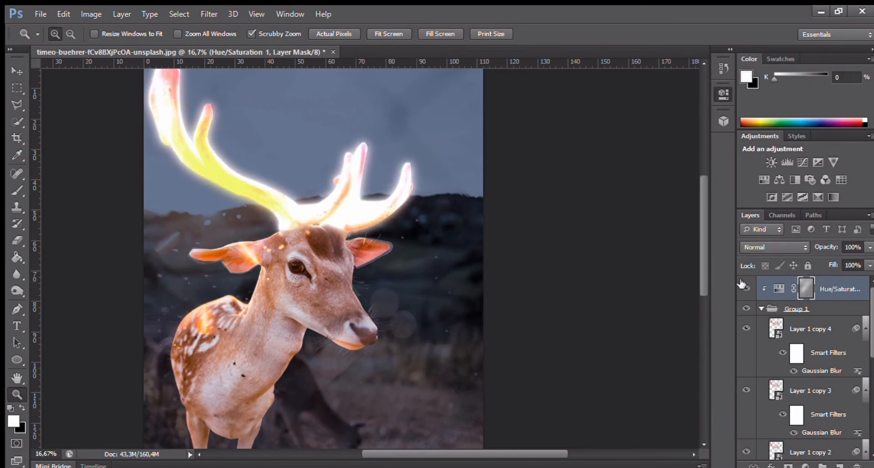
left_click(723, 94)
- Collapse Group 1 and add a Curves adjustment above Layer 0 copy that strongly darkens the deer and background
left_click(761, 308)
left_click(829, 330)
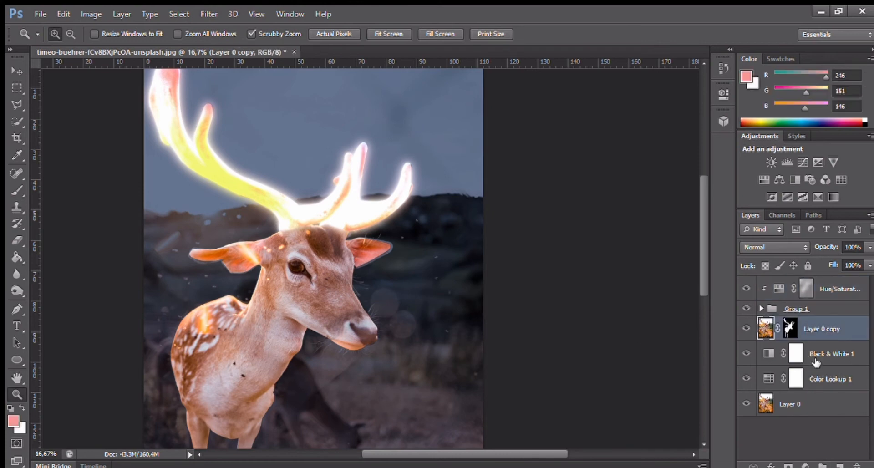
left_click(807, 465)
left_click(791, 254)
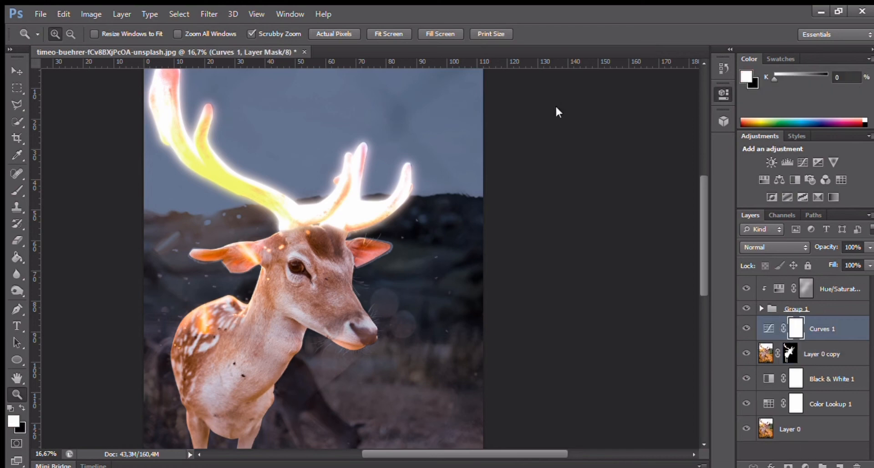
left_click_drag(569, 275, 594, 276)
mouse_move(640, 216)
left_mouse_down()
mouse_move(641, 205)
mouse_move(650, 222)
left_mouse_up()
- Paint black on the Curves 1 mask over the deer's ear, head and neck with a 175 px brush at 30% flow
scroll(236, 386, "up", 1)
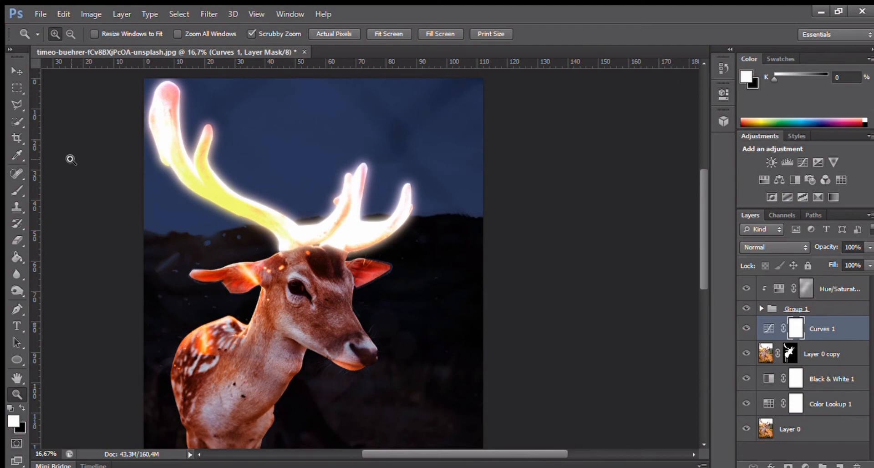
key("b")
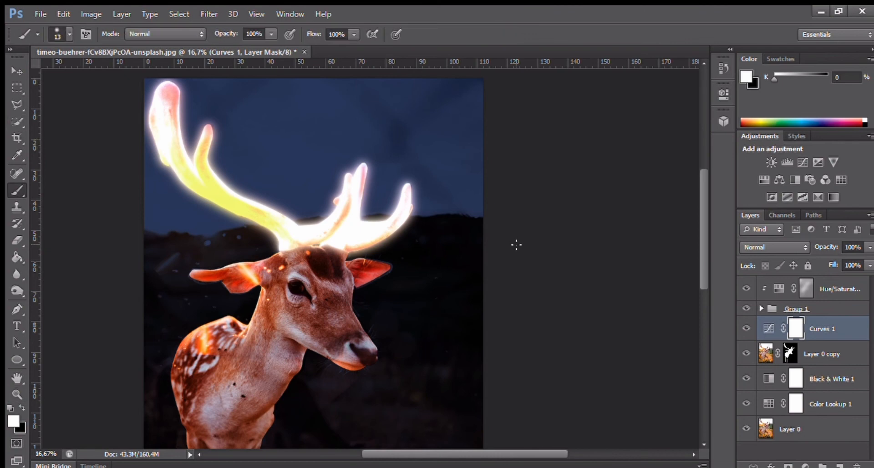
key("shift+3")
key("x")
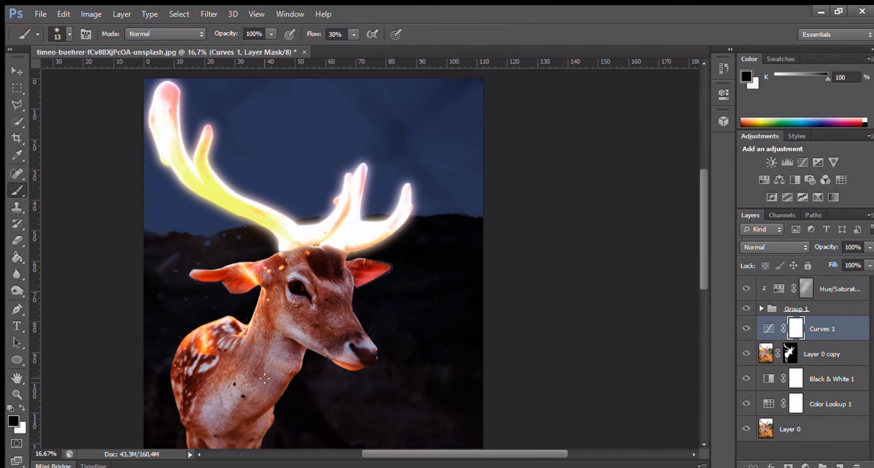
key("bracketright")
key("bracketright")
key("bracketright")
key("bracketright")
key("bracketright")
key("bracketright")
key("bracketright")
key("bracketright")
key("bracketright")
key("bracketright")
key("bracketright")
mouse_move(256, 266)
left_mouse_down()
mouse_move(326, 259)
mouse_move(383, 269)
mouse_move(210, 273)
left_mouse_up()
mouse_move(266, 302)
left_mouse_down()
mouse_move(237, 346)
mouse_move(255, 330)
mouse_move(216, 362)
left_mouse_up()
mouse_move(326, 274)
left_mouse_down()
mouse_move(300, 298)
mouse_move(323, 310)
left_mouse_up()
- Paint black on the Curves 1 mask down the deer's front leg
left_click_drag(704, 252, 704, 291)
key("x")
key("x")
left_click_drag(202, 360, 198, 421)
key("x")
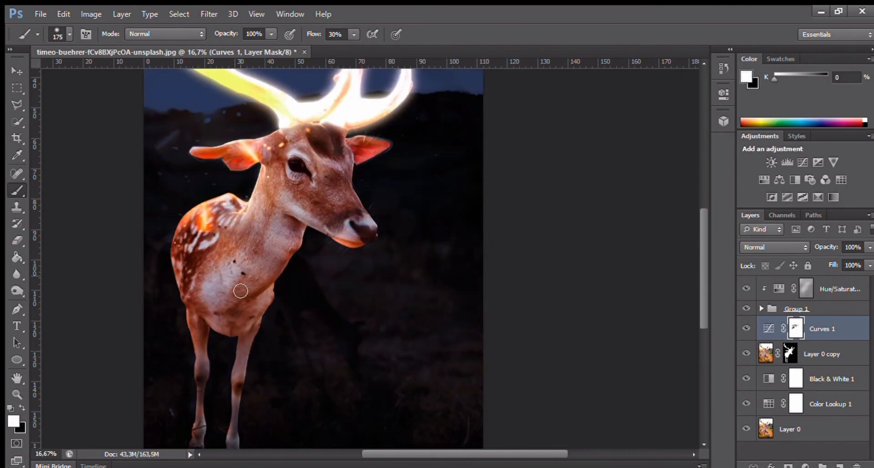
scroll(235, 337, "up", 3)
scroll(287, 357, "down", 3)
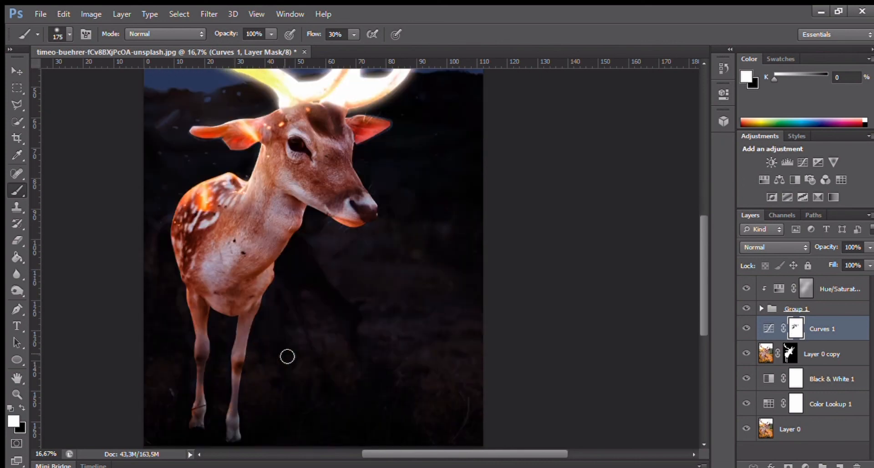
- Paint black on the Curves 1 mask over the deer's back, ears and the top of the head below the antlers
scroll(273, 351, "up", 5)
key("x")
mouse_move(222, 362)
left_mouse_down()
mouse_move(233, 350)
mouse_move(182, 378)
left_mouse_up()
mouse_move(203, 296)
left_mouse_down()
mouse_move(247, 287)
mouse_move(177, 201)
mouse_move(187, 154)
mouse_move(327, 257)
mouse_move(362, 191)
mouse_move(343, 275)
left_mouse_up()
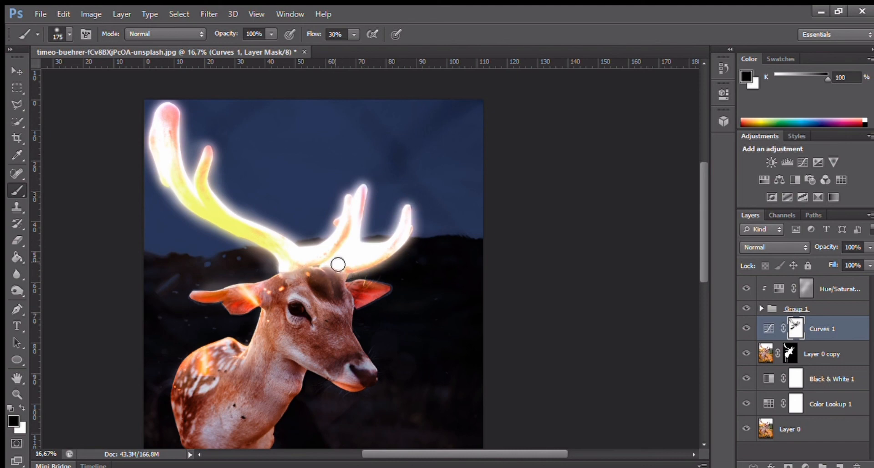
- Reopen the Hue/Saturation 1 adjustment clipped to Group 1 and readjust its settings
left_click(806, 294)
double_click(779, 288)
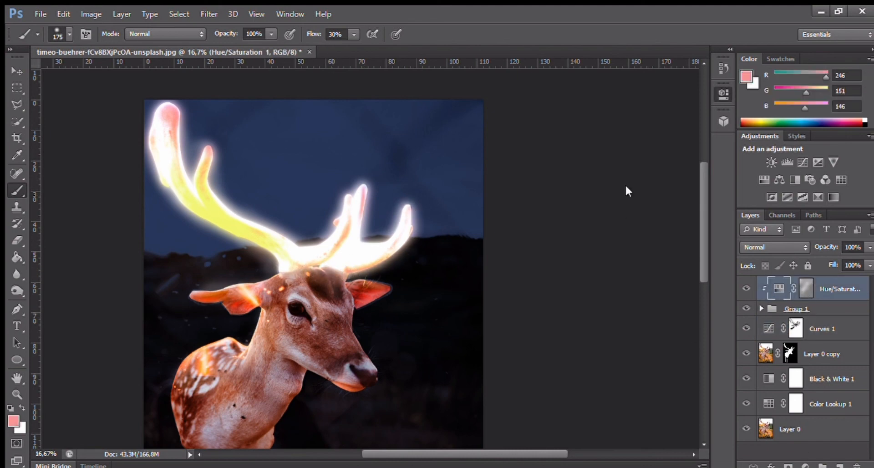
left_click_drag(625, 184, 522, 181)
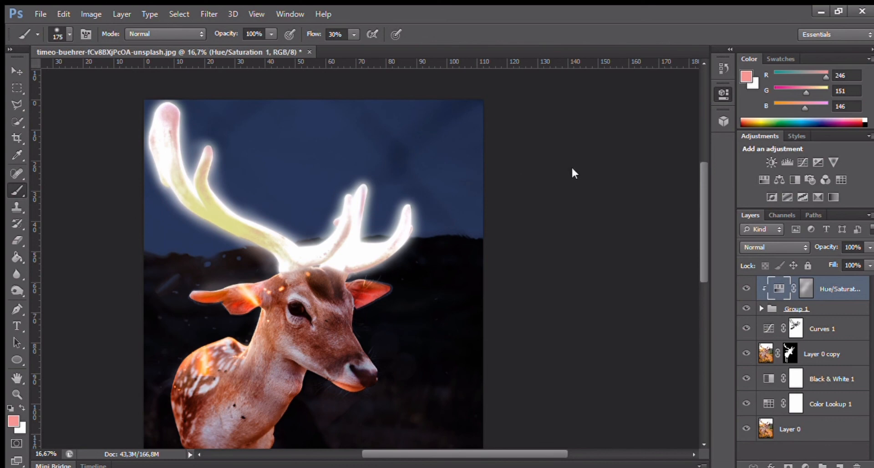
left_click_drag(572, 168, 688, 195)
- Shift the hue of the Hue/Saturation 2 adjustment inside Group 1 and brush a short stroke at the antlers' base
left_click_drag(656, 170, 690, 187)
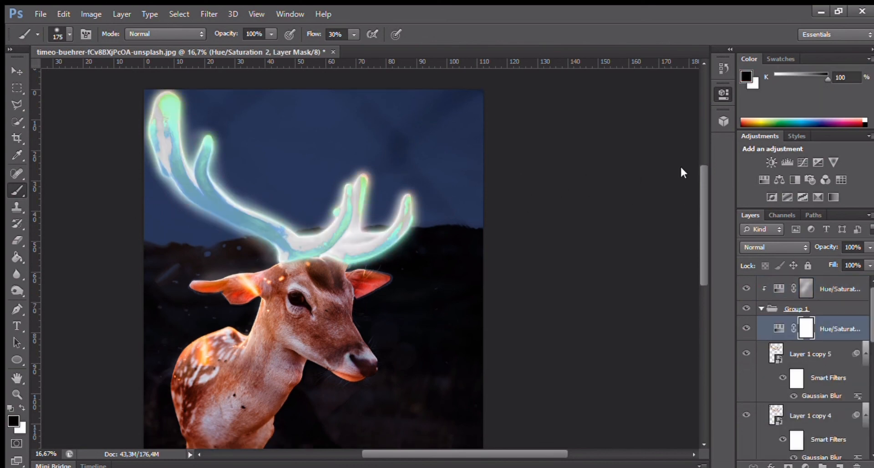
left_click_drag(681, 168, 640, 177)
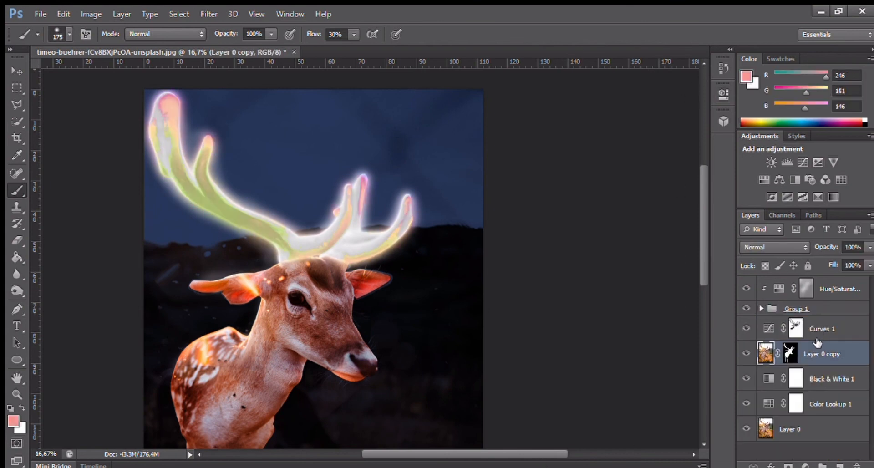
mouse_move(314, 273)
left_mouse_down()
mouse_move(332, 267)
mouse_move(317, 264)
left_mouse_up()
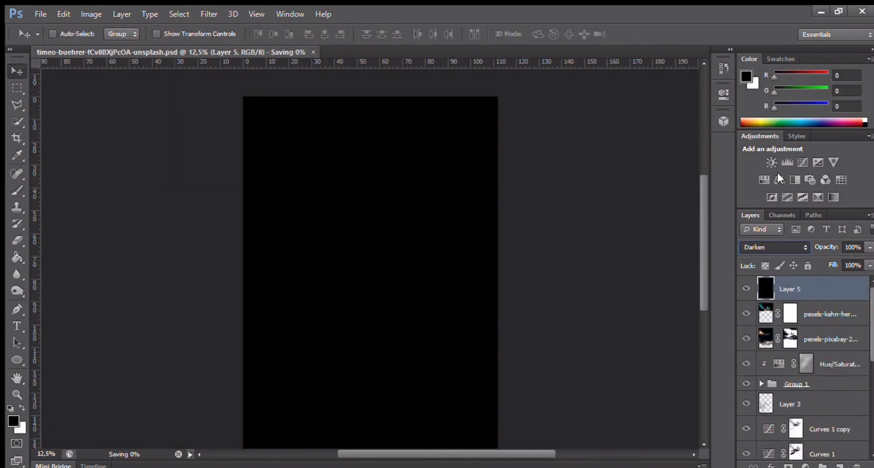
- Set the black Layer 5's blend mode to Soft Light
key("shift+alt+f")
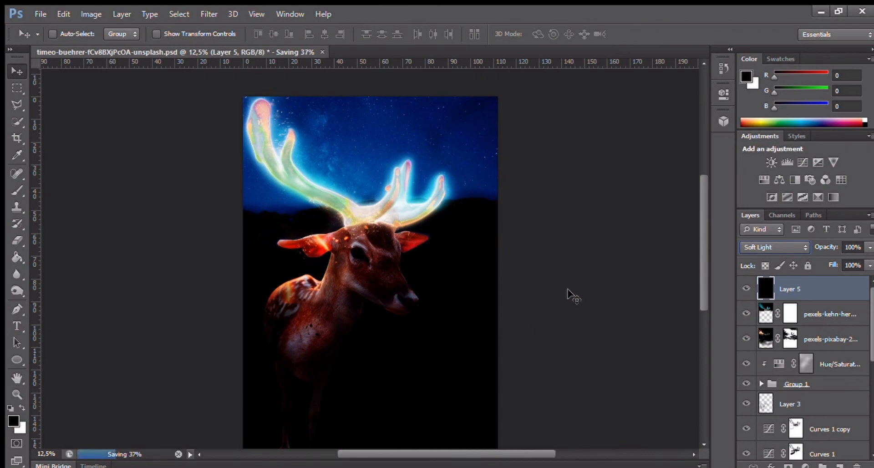